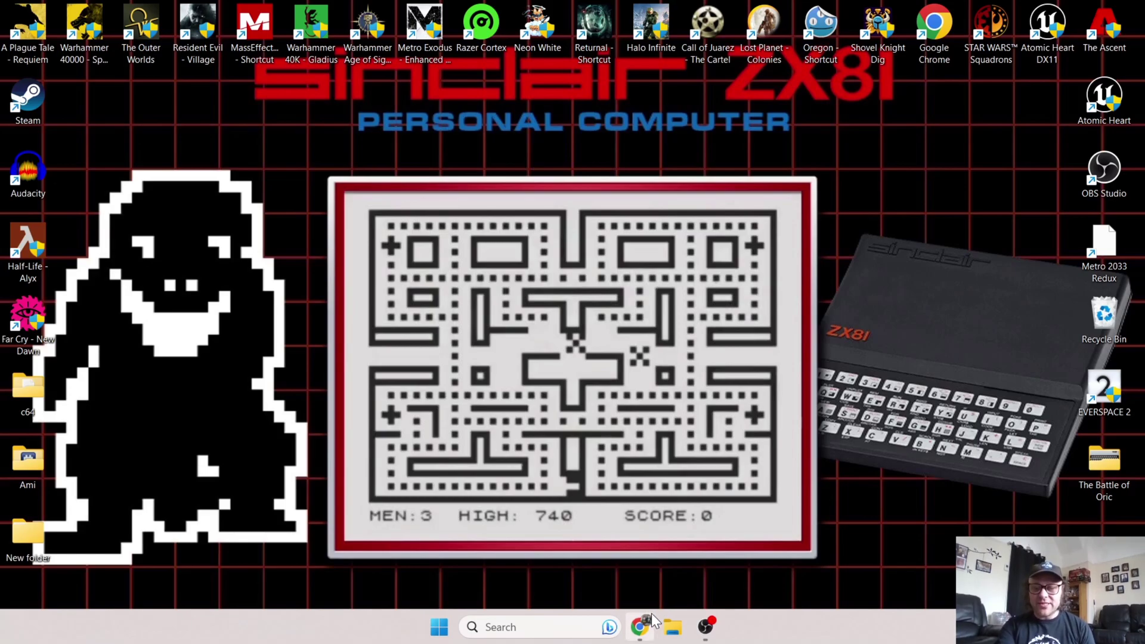
# Step: Switch to Chrome and download the EightyOne Sinclair Emulator from its SourceForge project page
pyautogui.click(640, 627)
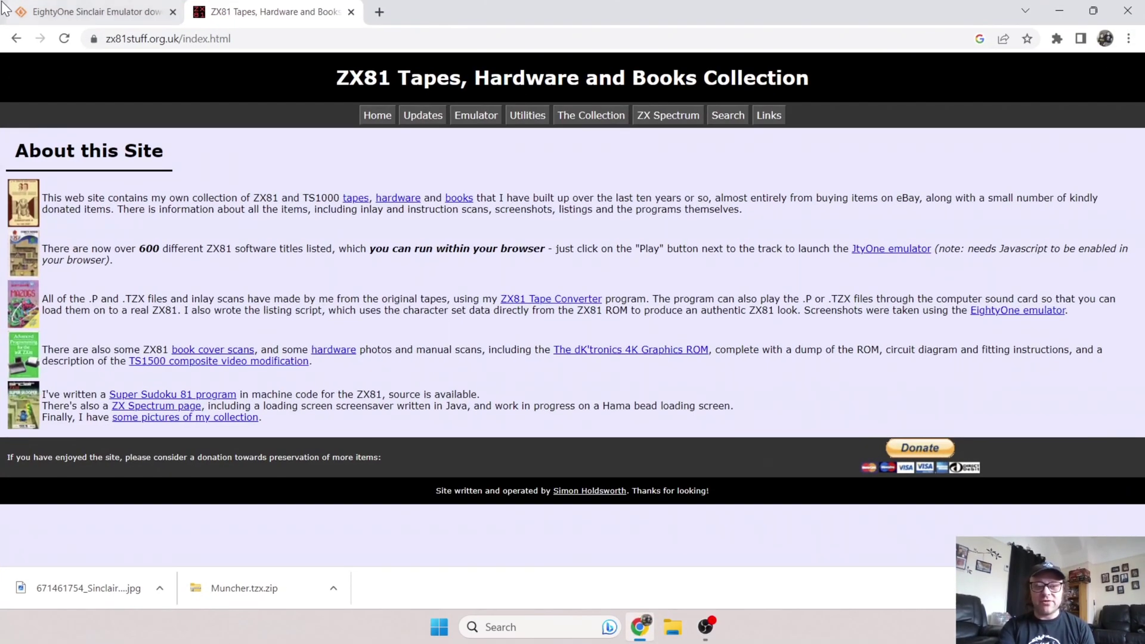
pyautogui.click(90, 12)
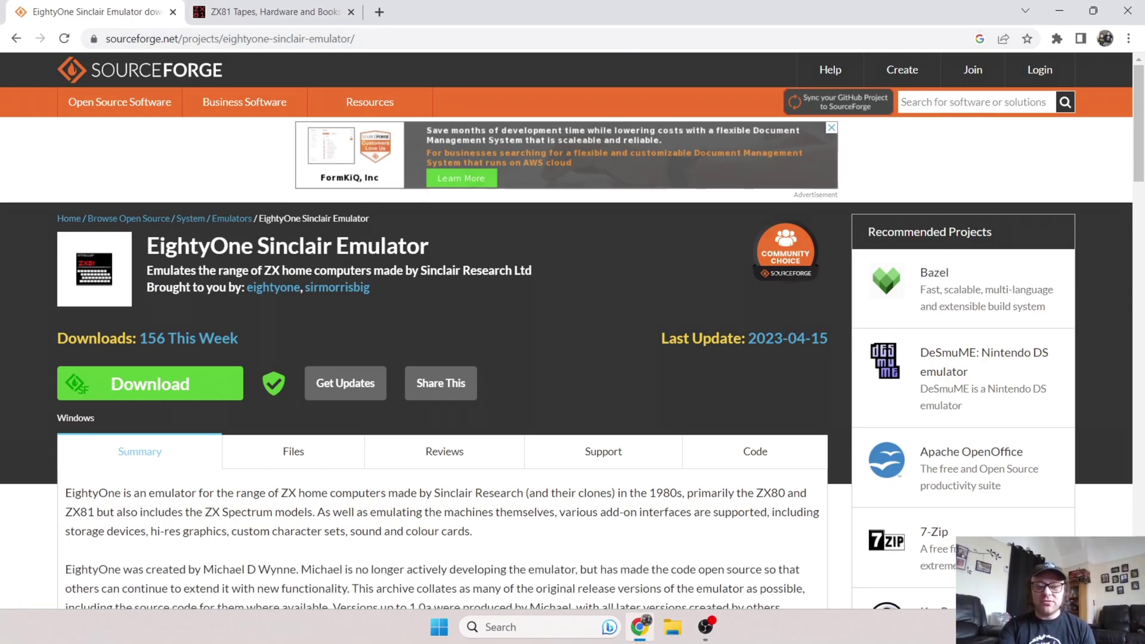
pyautogui.click(153, 389)
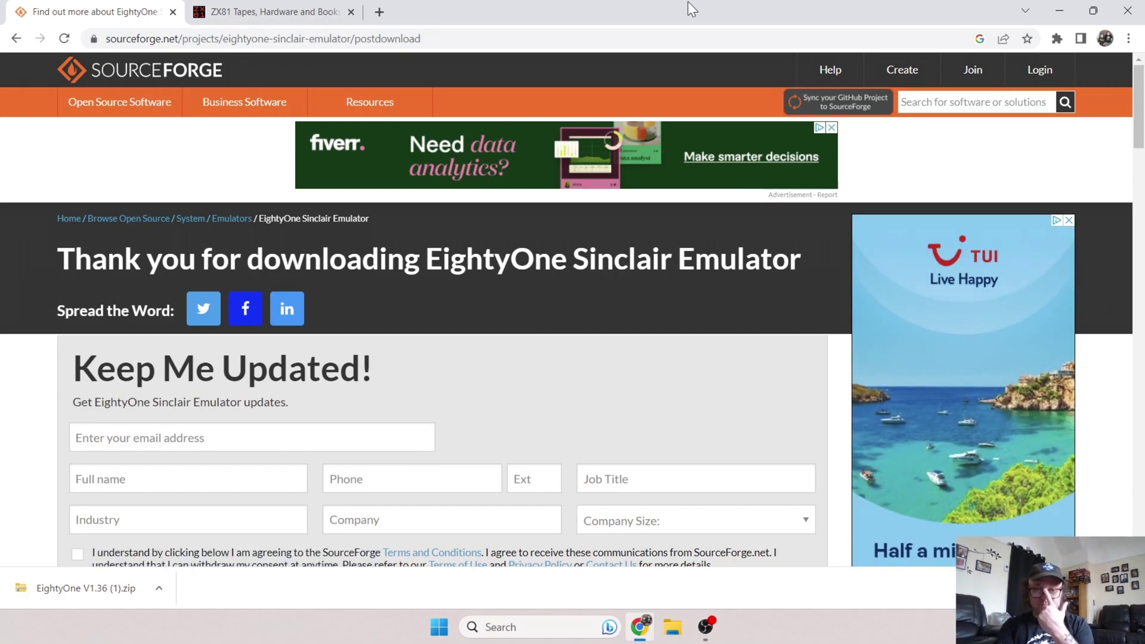
# Step: Shrink the browser window to expose the desktop and copy the downloaded EightyOne V1.36 (1).zip onto it
pyautogui.doubleClick(688, 2)
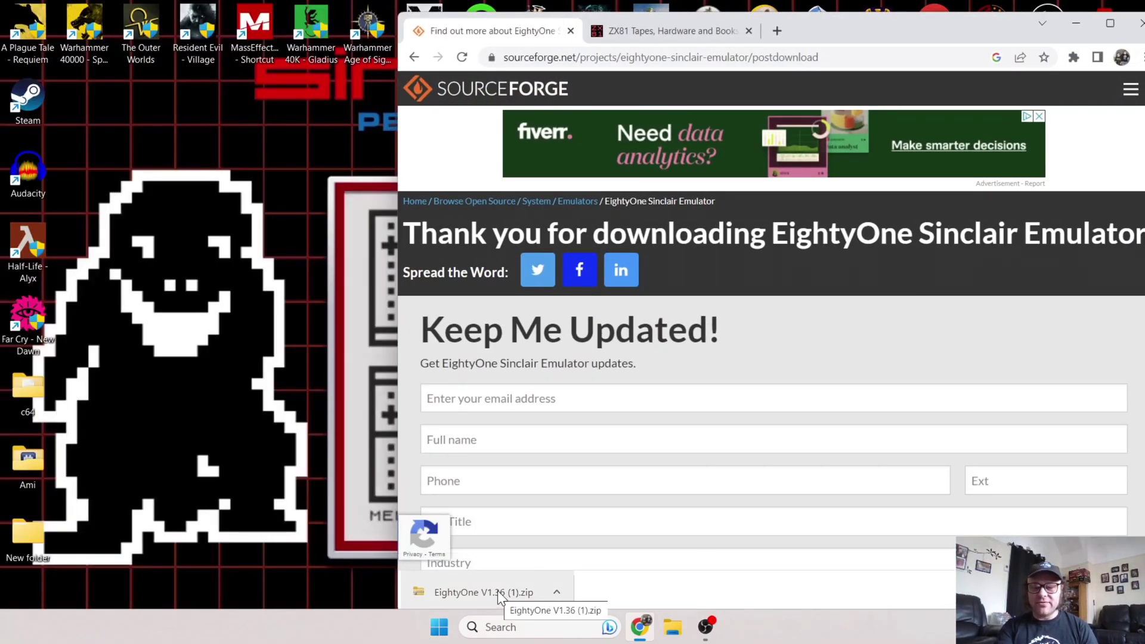
pyautogui.moveTo(498, 591); pyautogui.dragTo(207, 381)
pyautogui.click(171, 193)
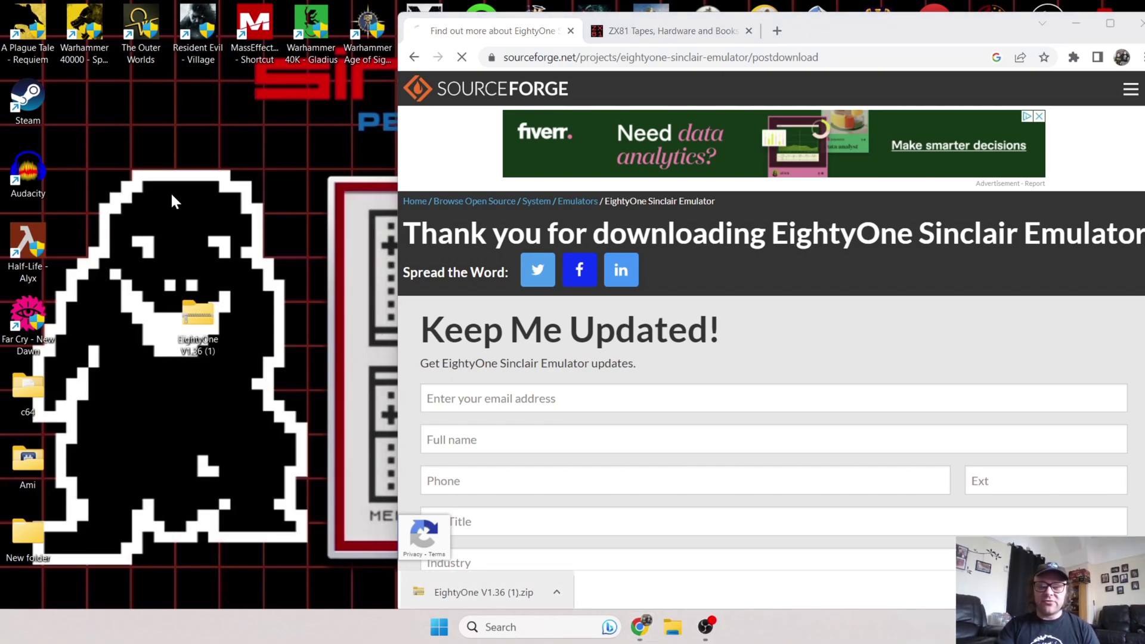
# Step: Create a desktop folder named ZX81, move the EightyOne V1.36 (1) archive into it and open the folder
pyautogui.rightClick(172, 194)
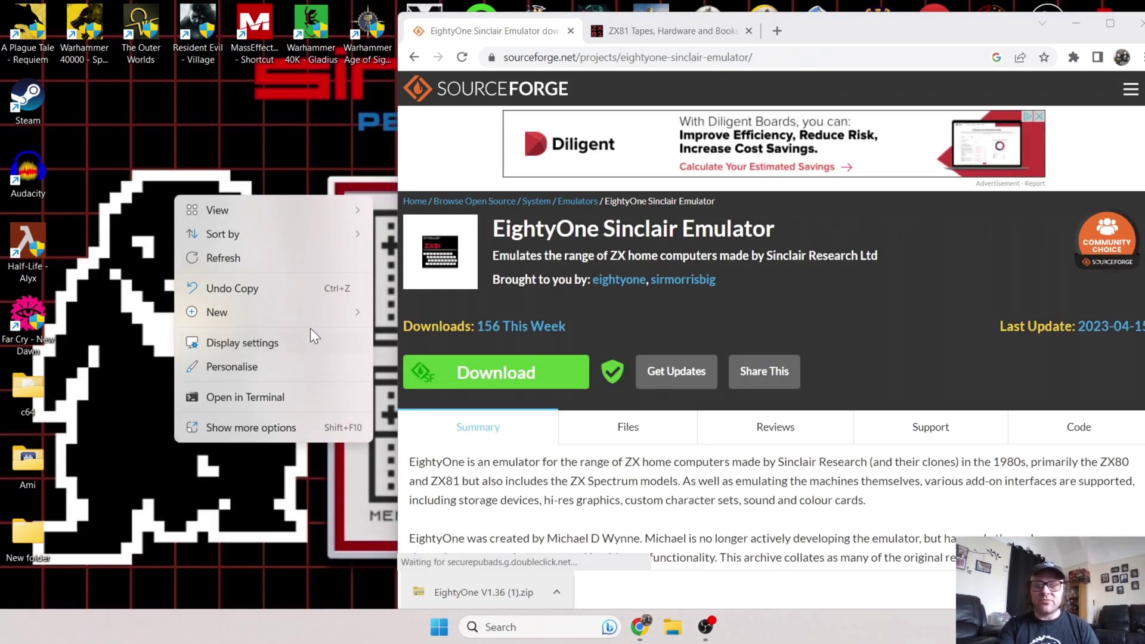
pyautogui.moveTo(313, 314)
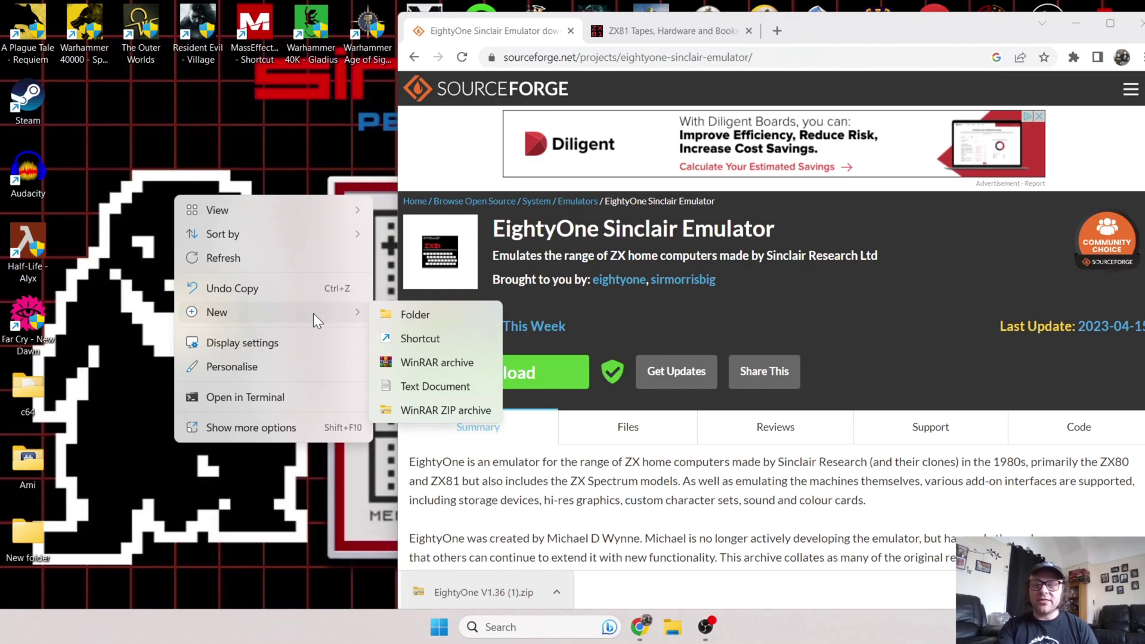
pyautogui.click(425, 312)
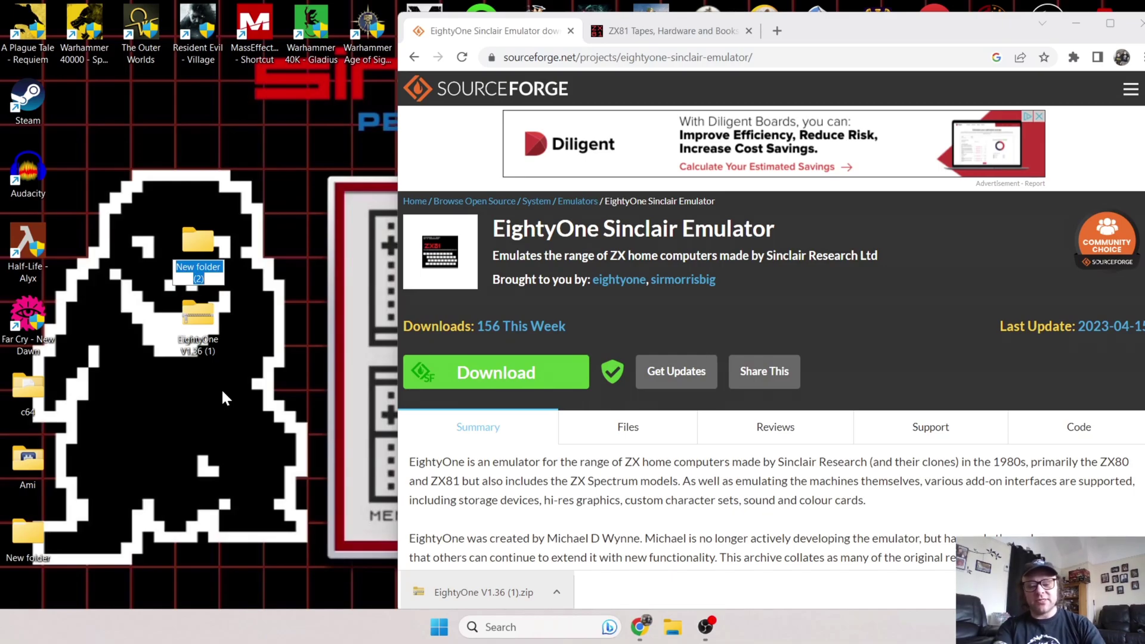
pyautogui.write('ZX')
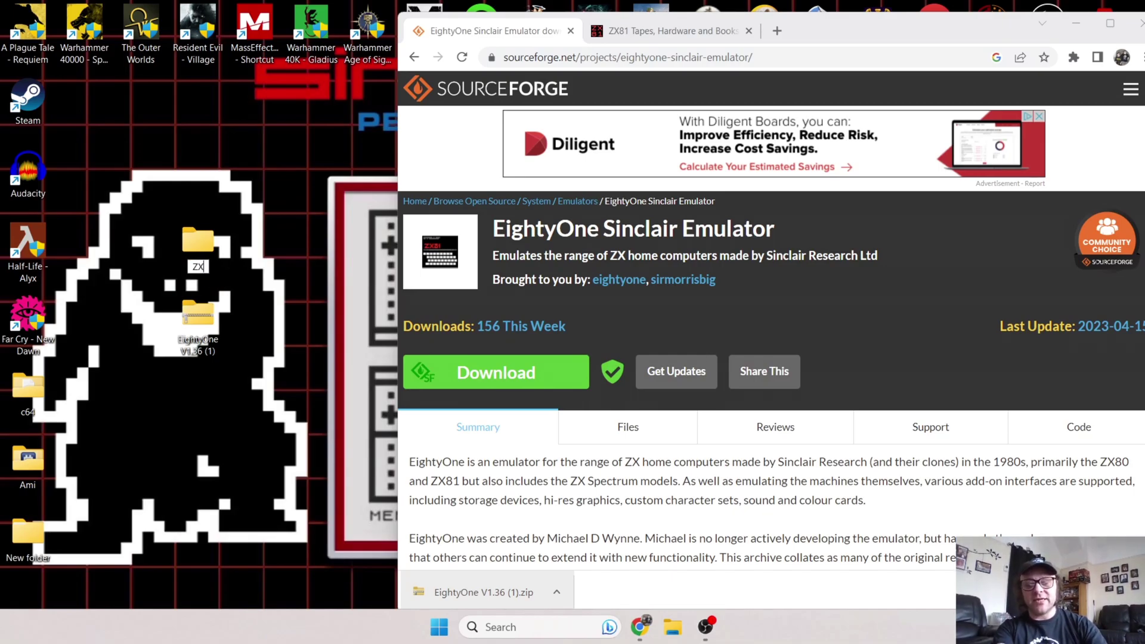
pyautogui.write('81')
pyautogui.press('Return')
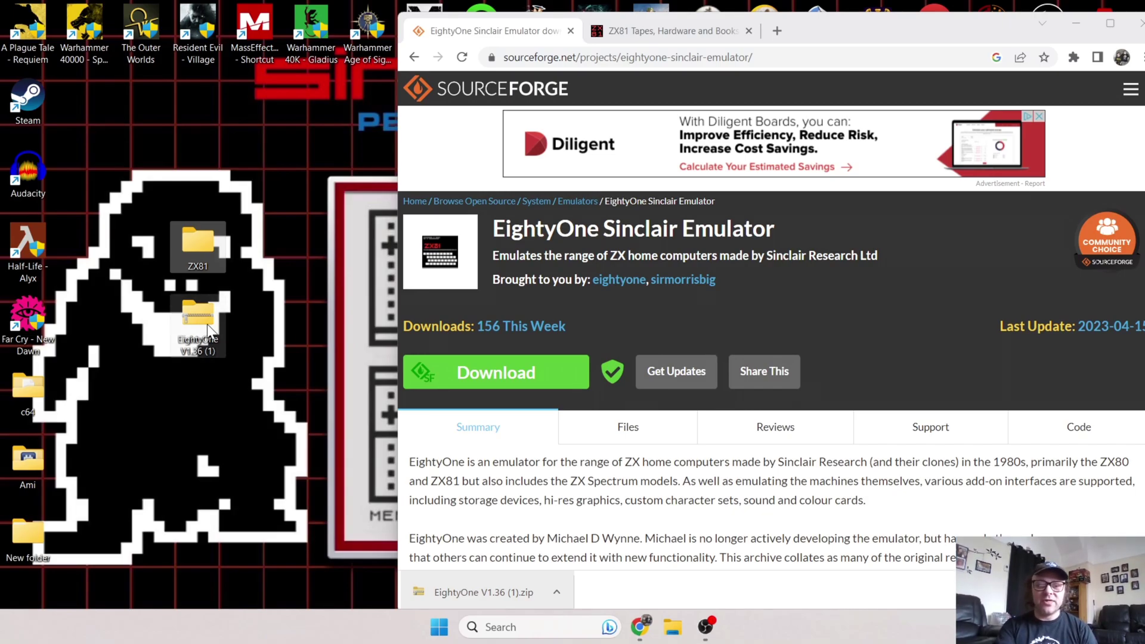
pyautogui.moveTo(192, 321); pyautogui.dragTo(195, 245)
pyautogui.doubleClick(195, 245)
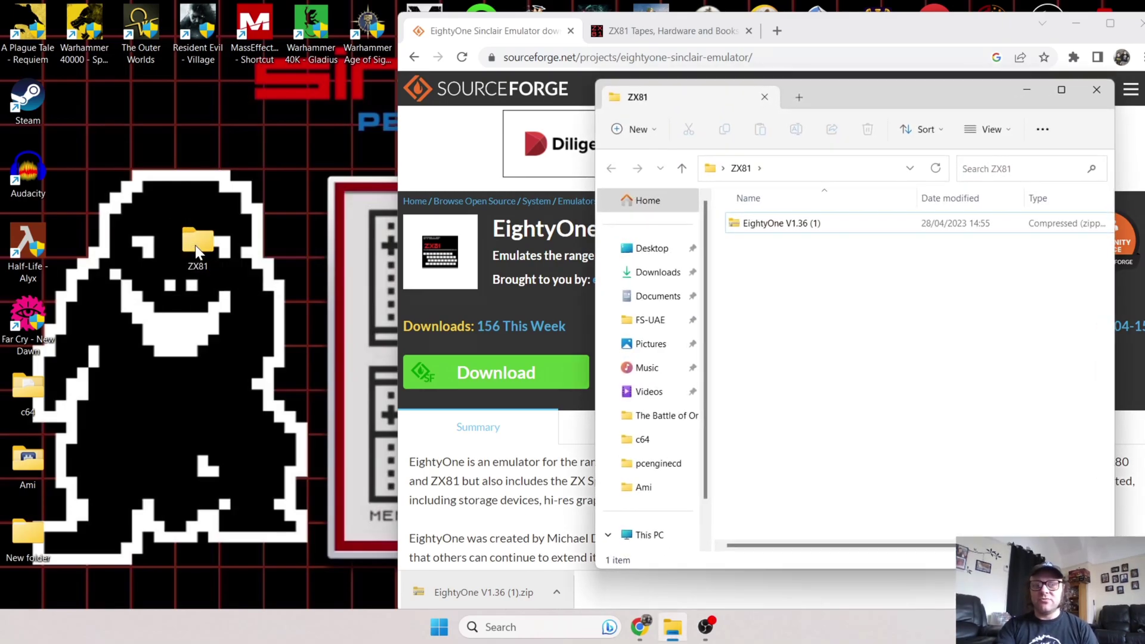
# Step: Extract the EightyOne V1.36 (1) archive directly into the ZX81 folder with WinRAR, then delete the archive
pyautogui.rightClick(757, 220)
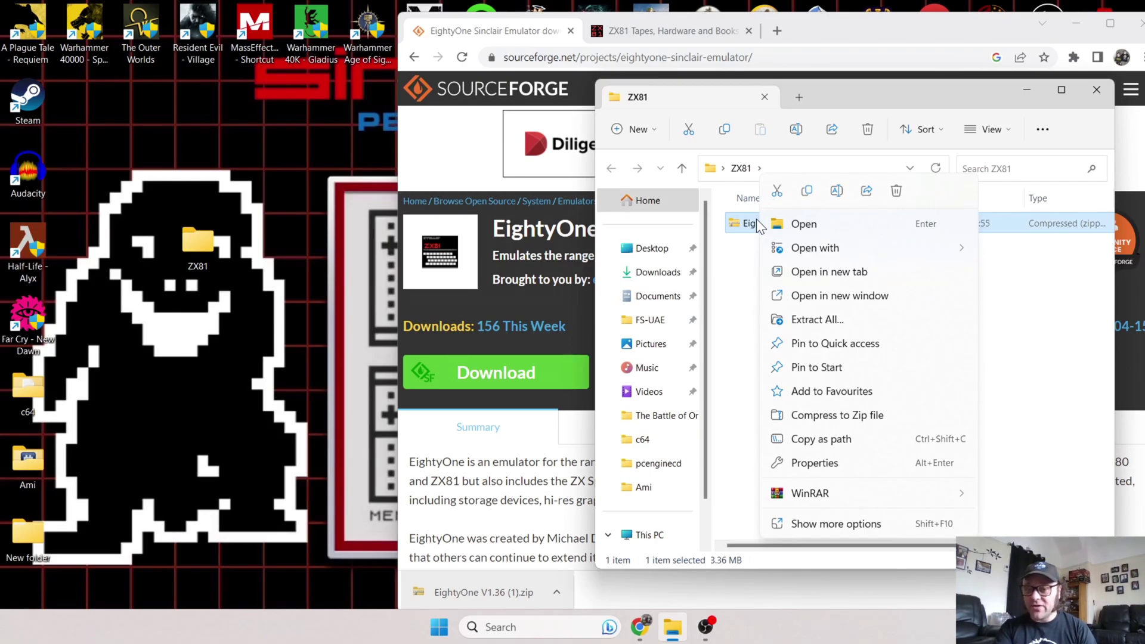
pyautogui.moveTo(840, 496)
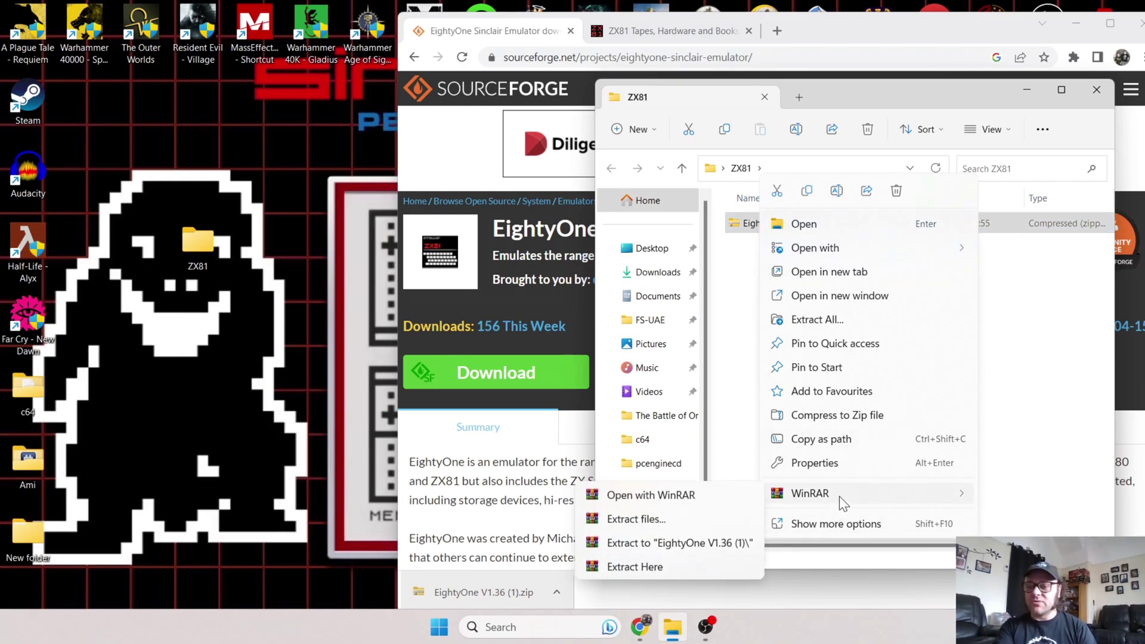
pyautogui.click(656, 566)
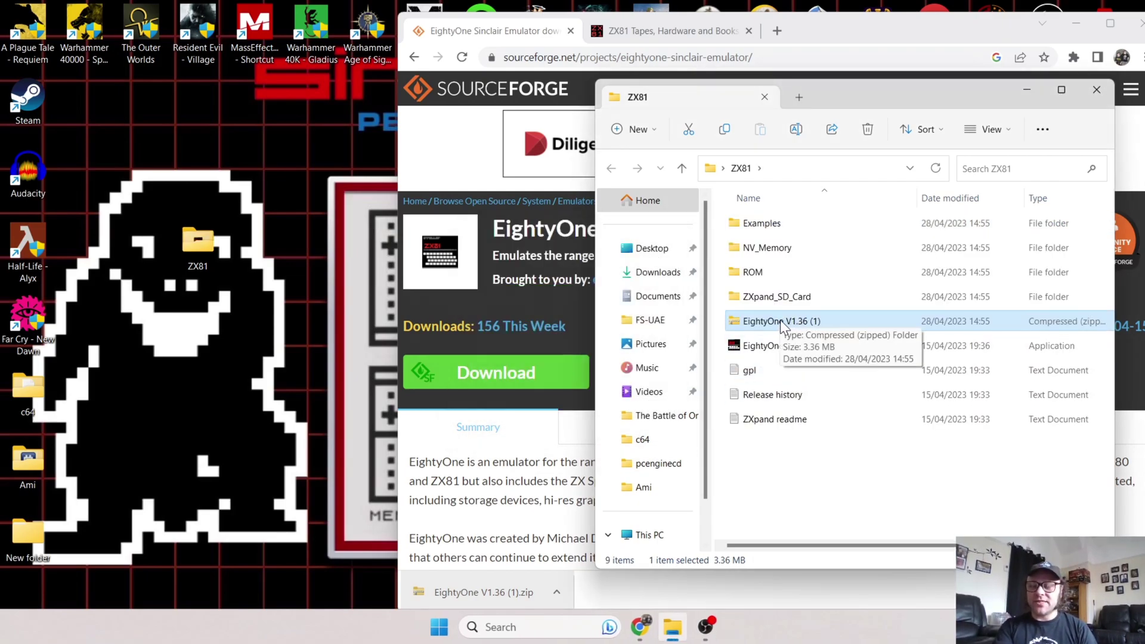
pyautogui.rightClick(783, 319)
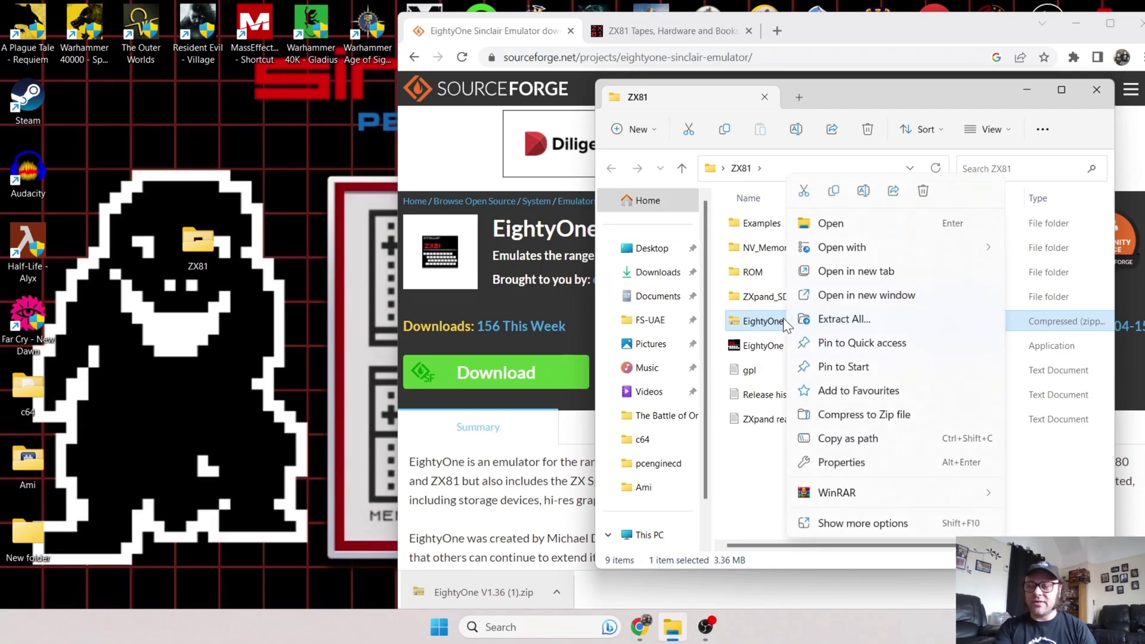
pyautogui.click(925, 190)
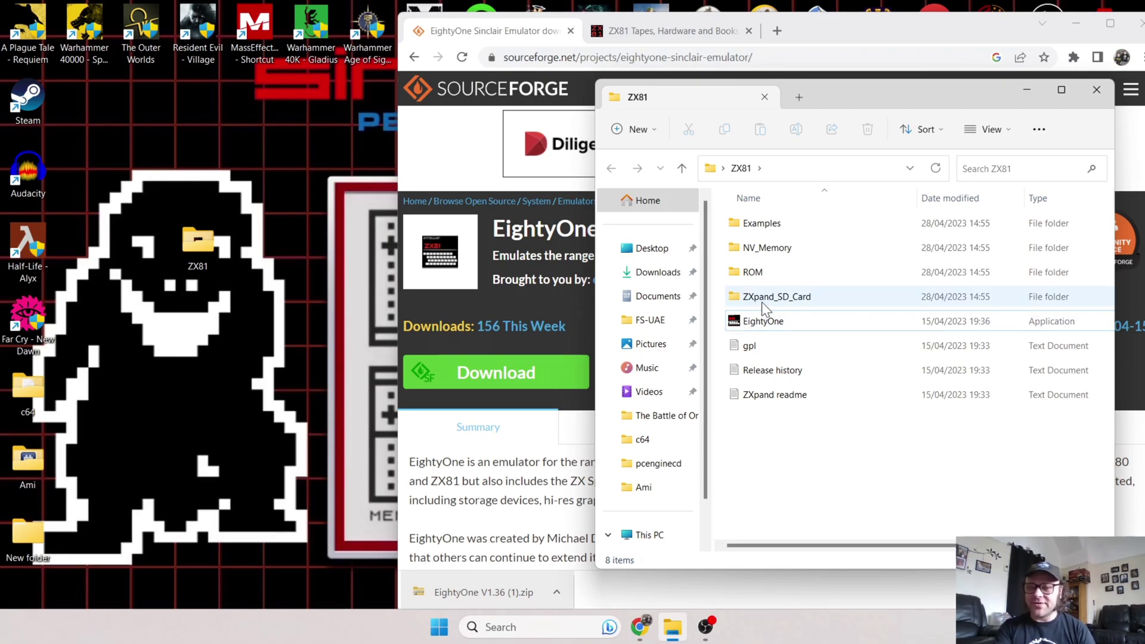
# Step: Look through the ROM folder for the supplied ROM files, then return to the ZX81 folder
pyautogui.doubleClick(785, 270)
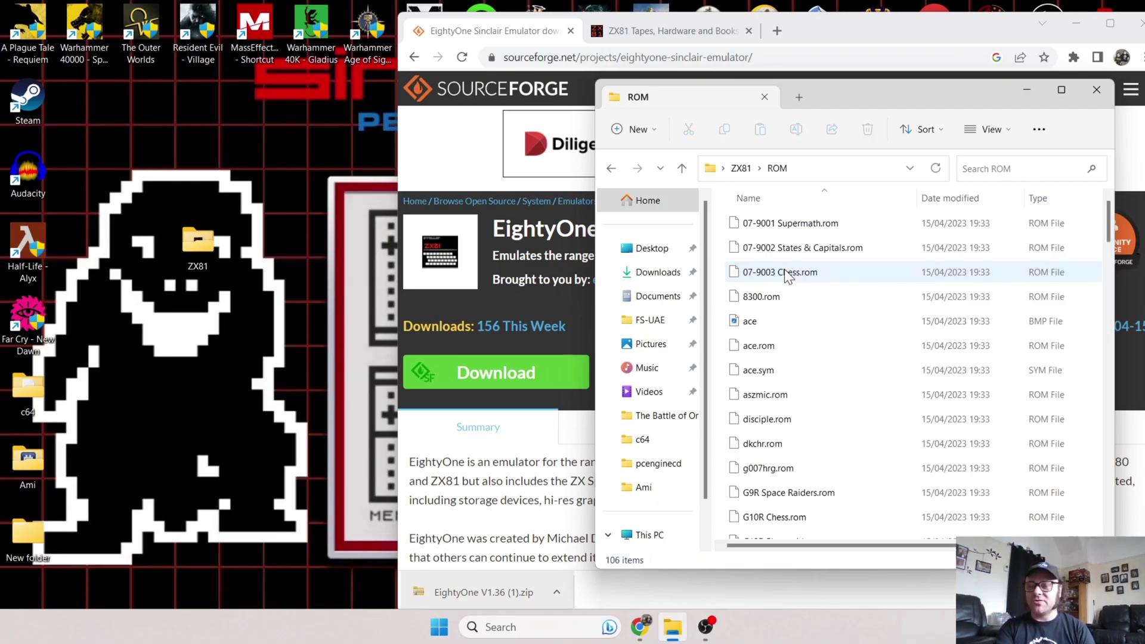
pyautogui.doubleClick(872, 88)
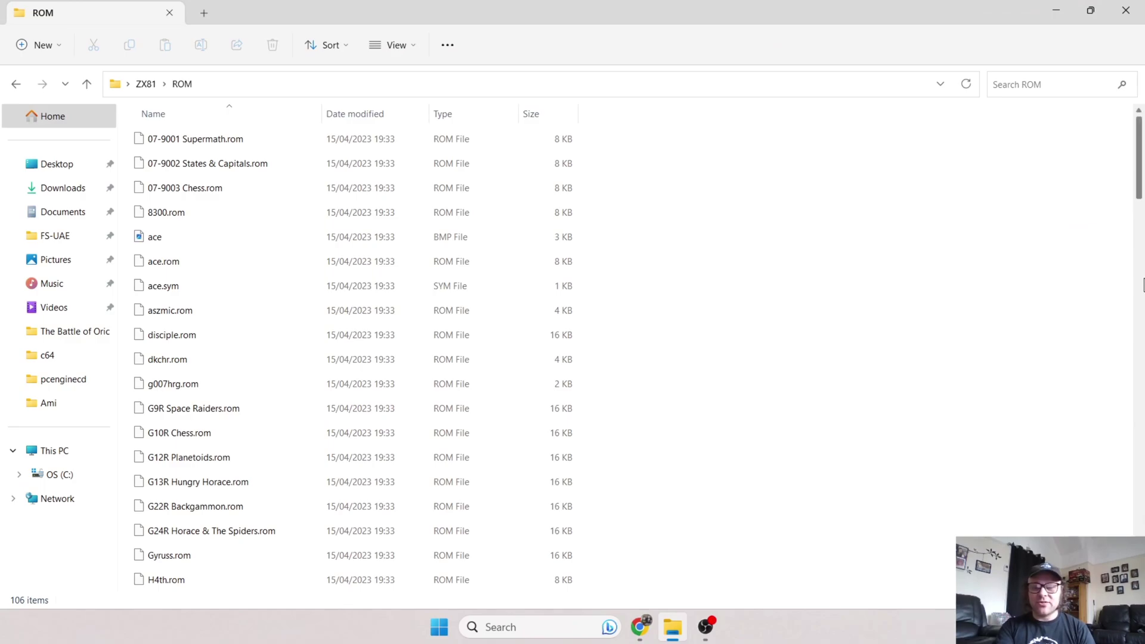
pyautogui.moveTo(1140, 190); pyautogui.dragTo(858, 243)
pyautogui.click(16, 83)
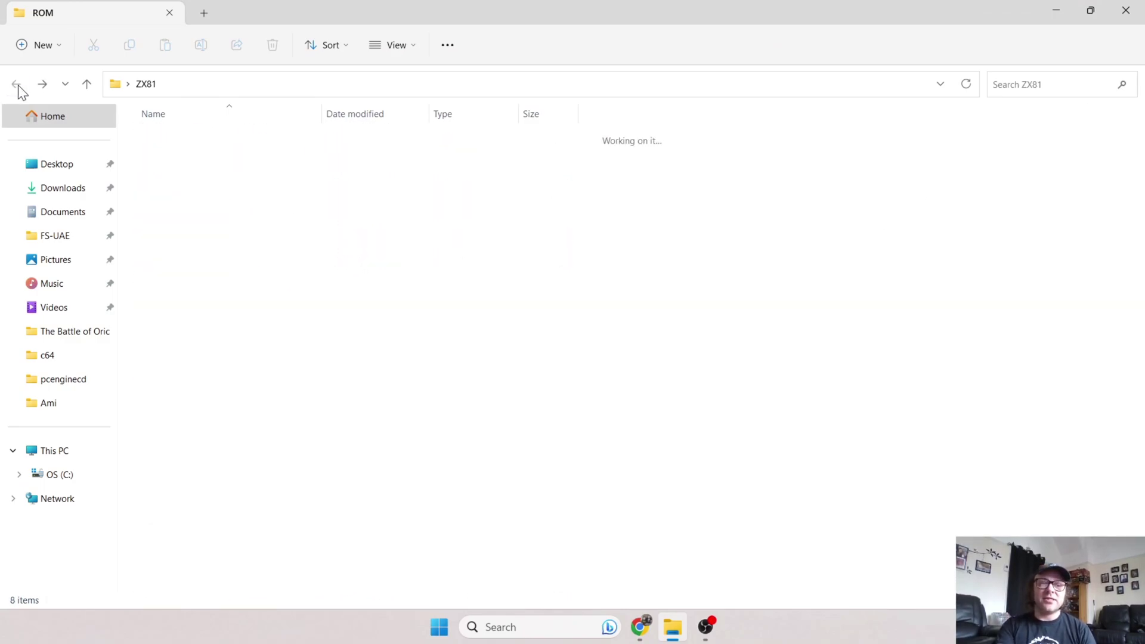
pyautogui.doubleClick(679, 3)
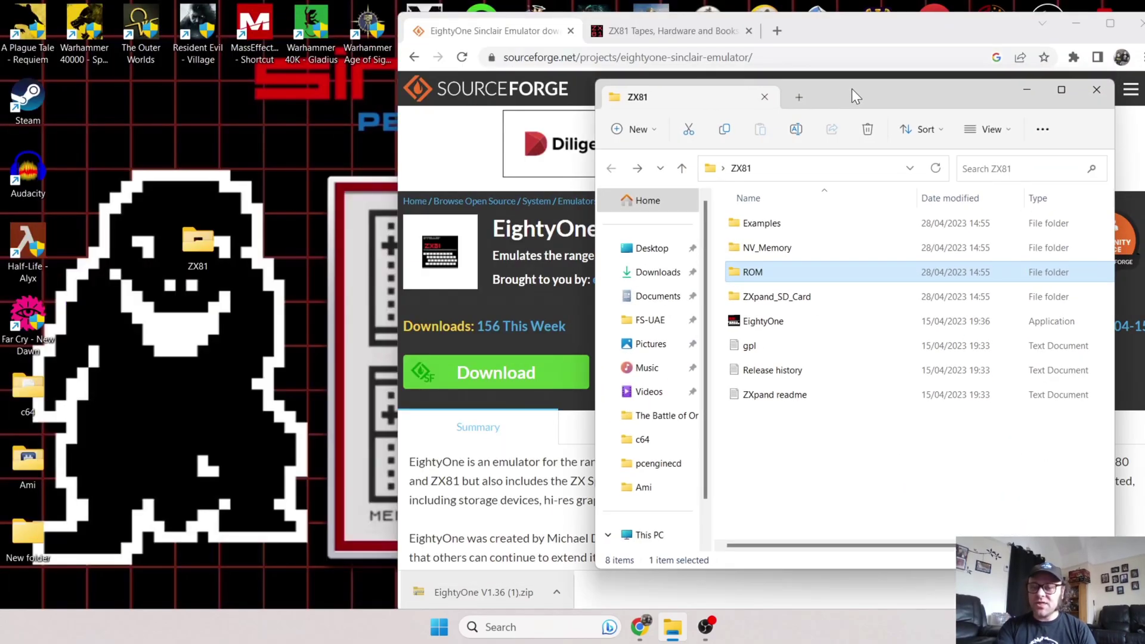
# Step: Launch the EightyOne application from the ZX81 folder and move its Keyboard window clear of the emulator
pyautogui.moveTo(851, 90); pyautogui.dragTo(910, 60)
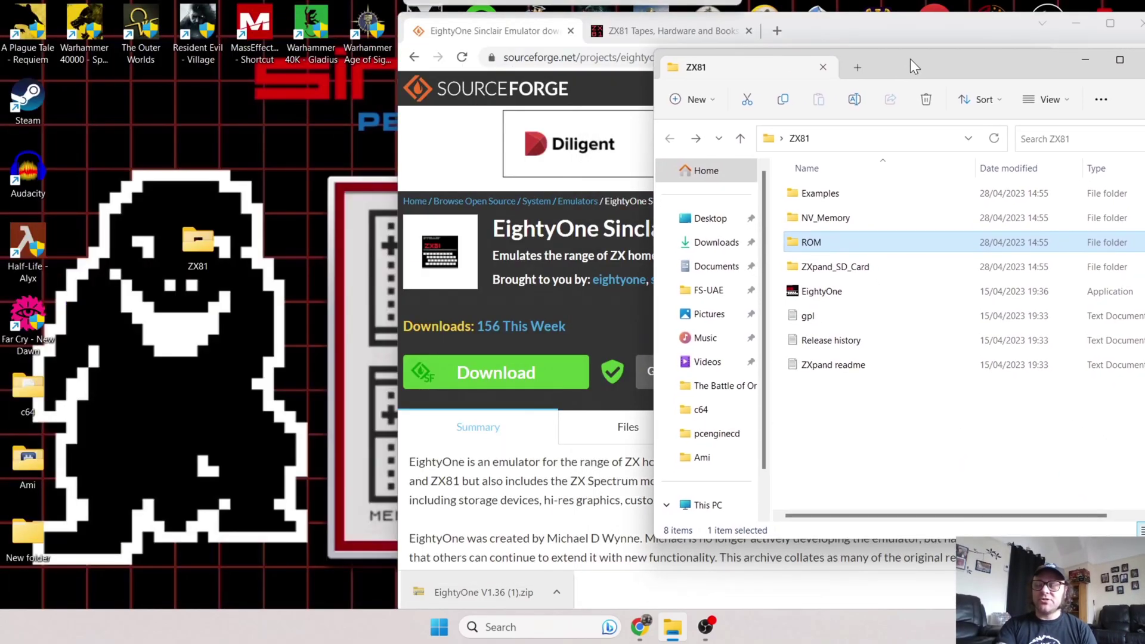
pyautogui.doubleClick(838, 292)
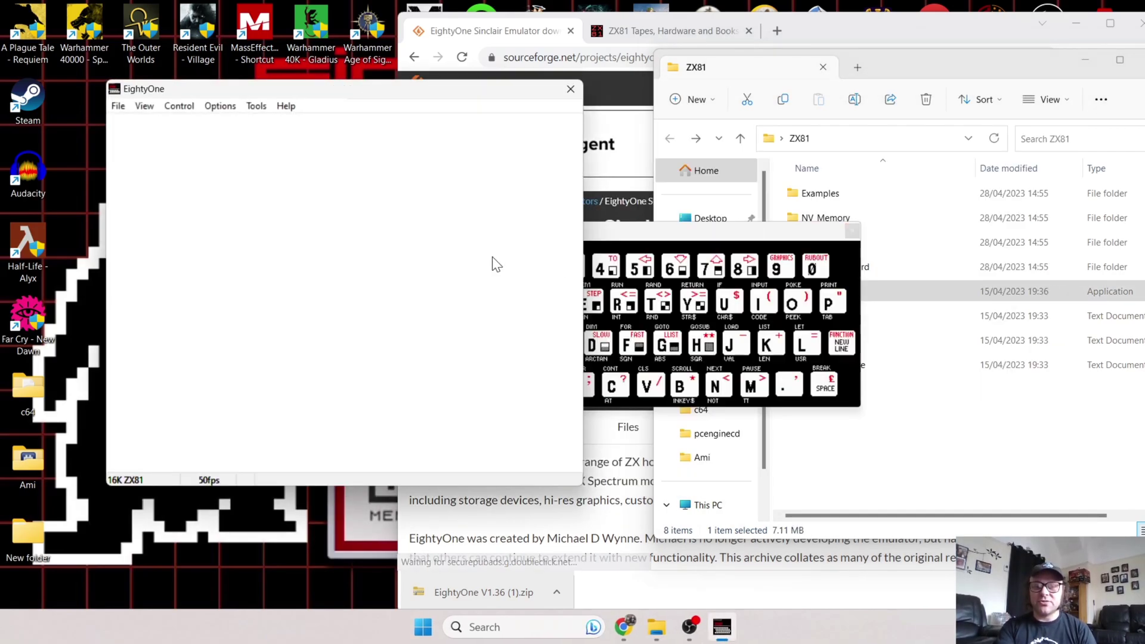
pyautogui.moveTo(652, 236); pyautogui.dragTo(846, 227)
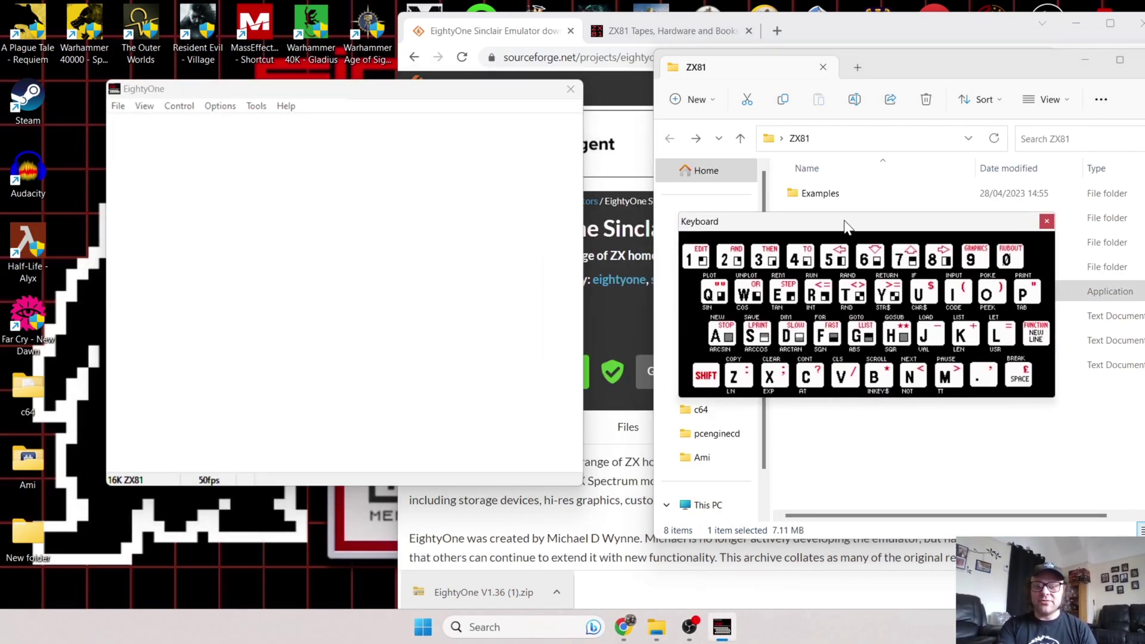
# Step: Turn off Beeper Sound in the emulator and arrange the emulator and Keyboard windows side by side
pyautogui.click(220, 106)
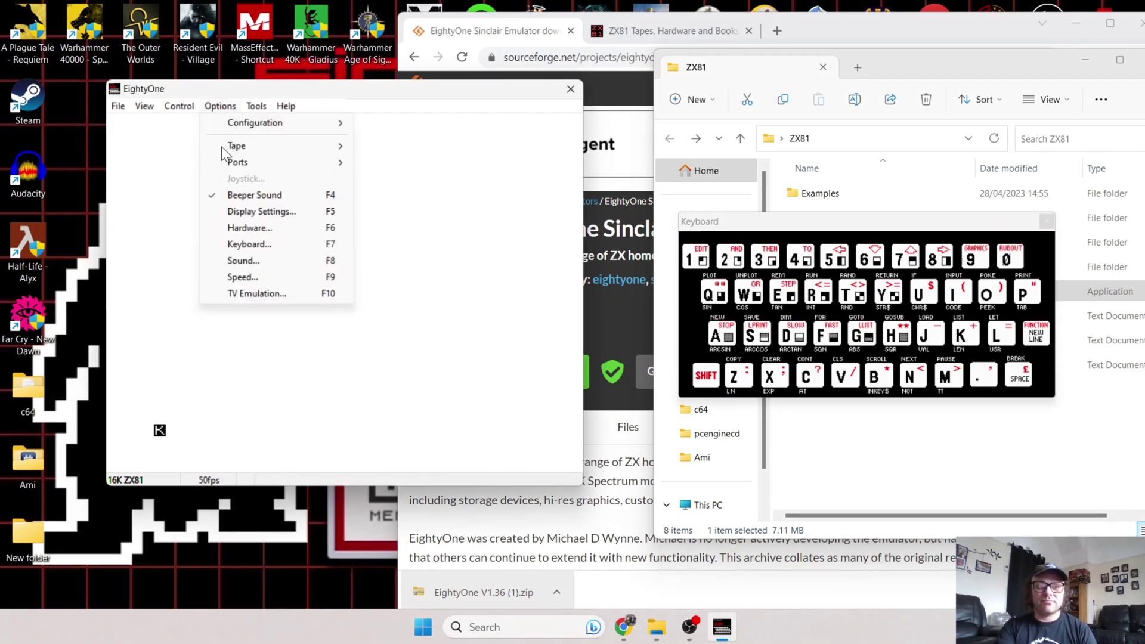
pyautogui.click(232, 195)
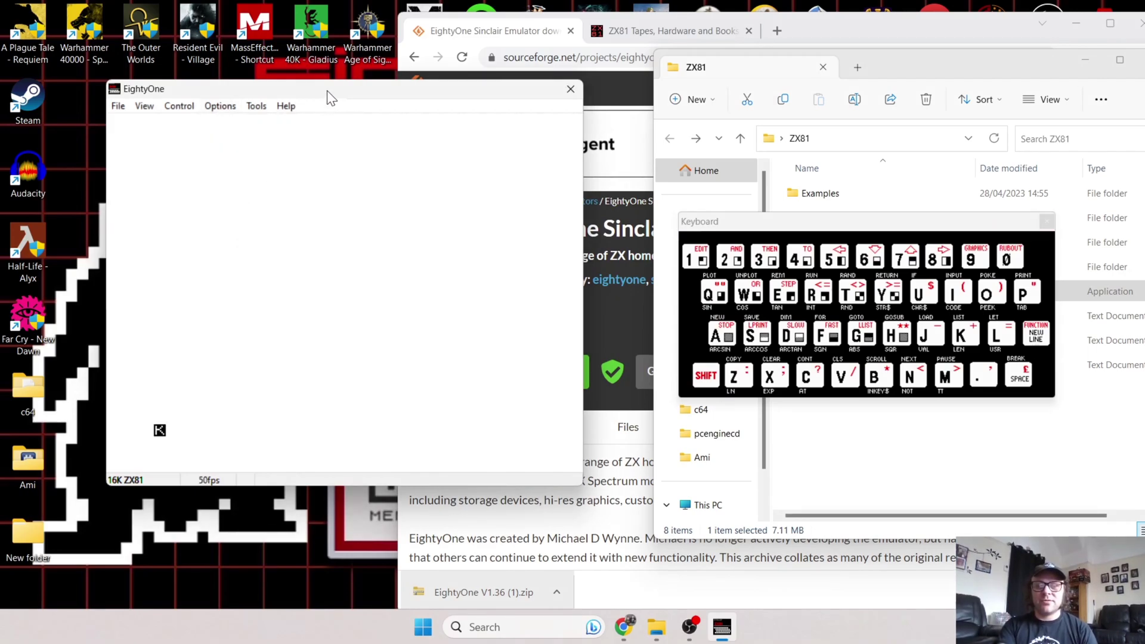
pyautogui.moveTo(330, 98); pyautogui.dragTo(453, 114)
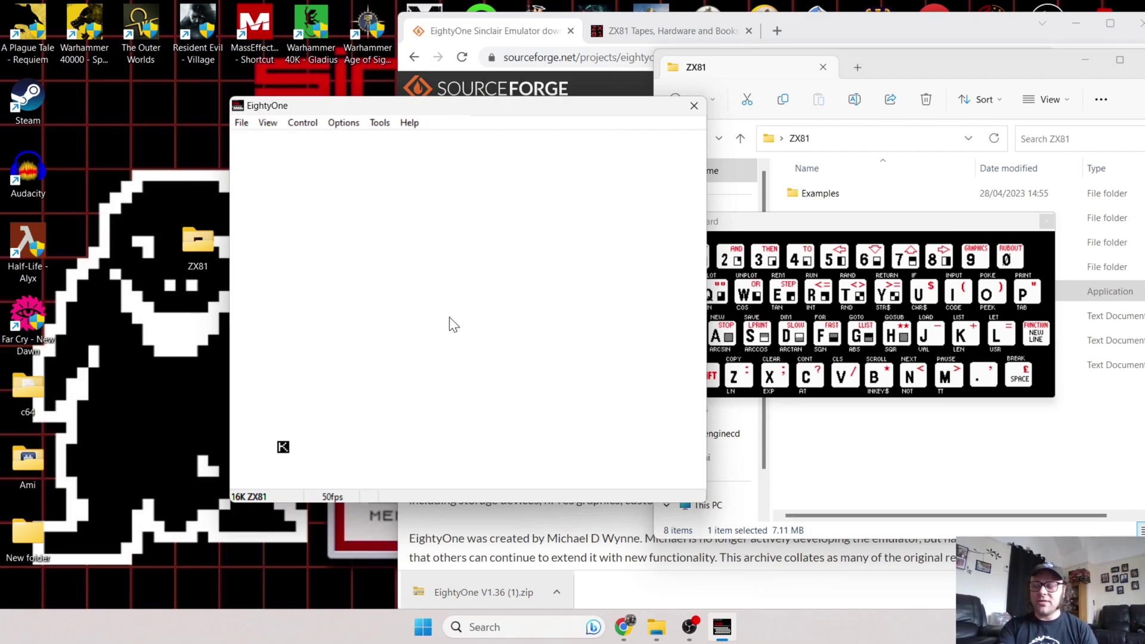
pyautogui.moveTo(825, 222); pyautogui.dragTo(880, 330)
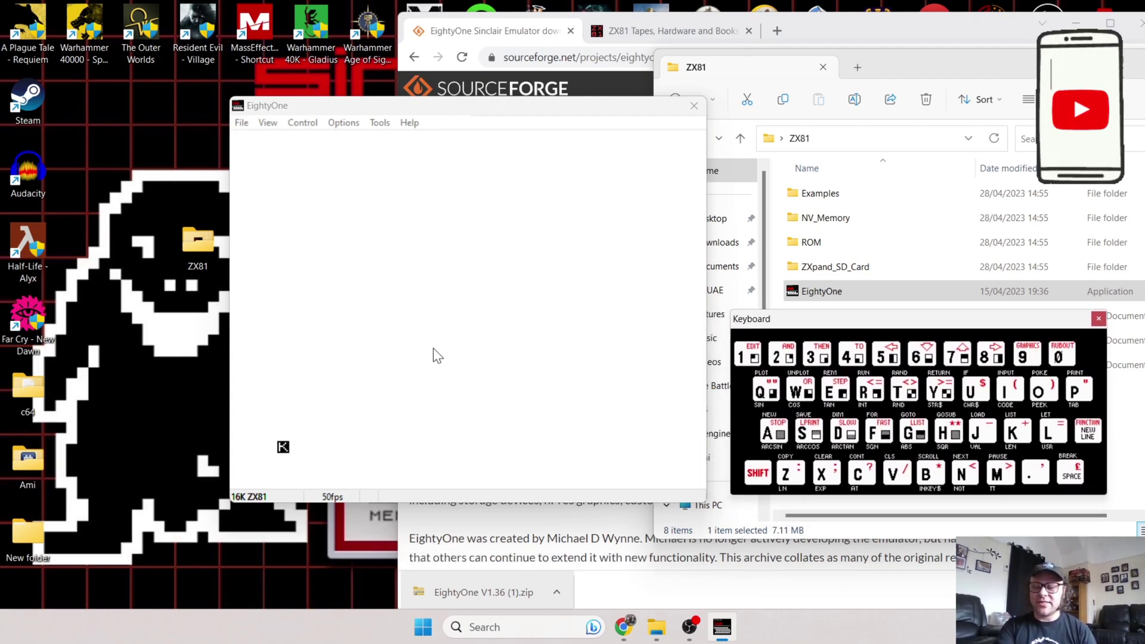
pyautogui.click(308, 108)
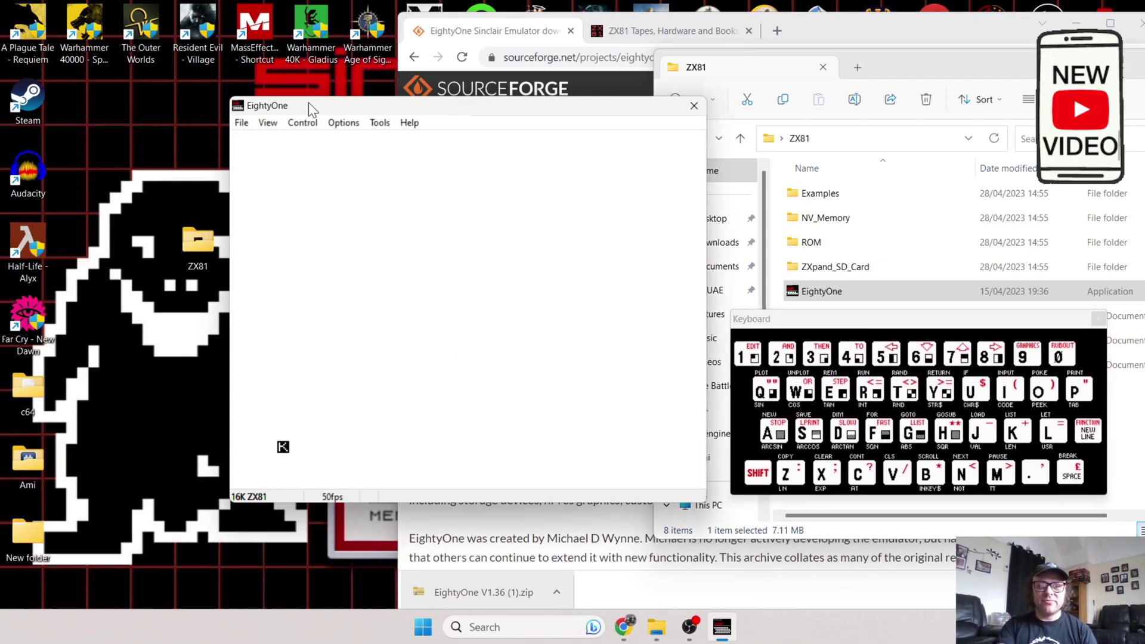
pyautogui.click(343, 127)
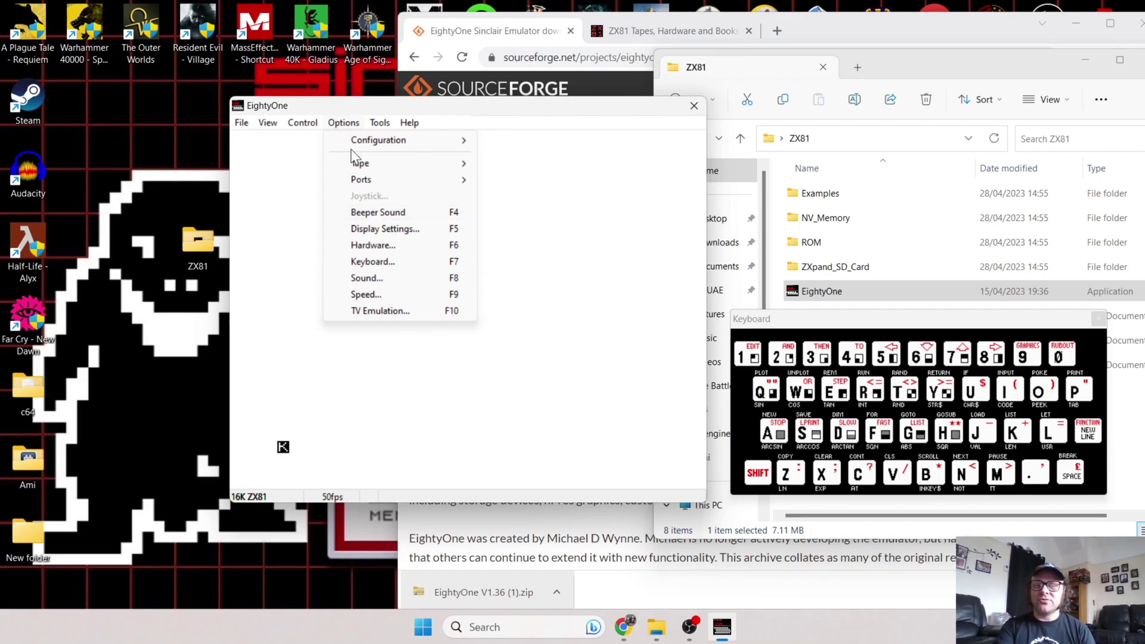
pyautogui.click(362, 214)
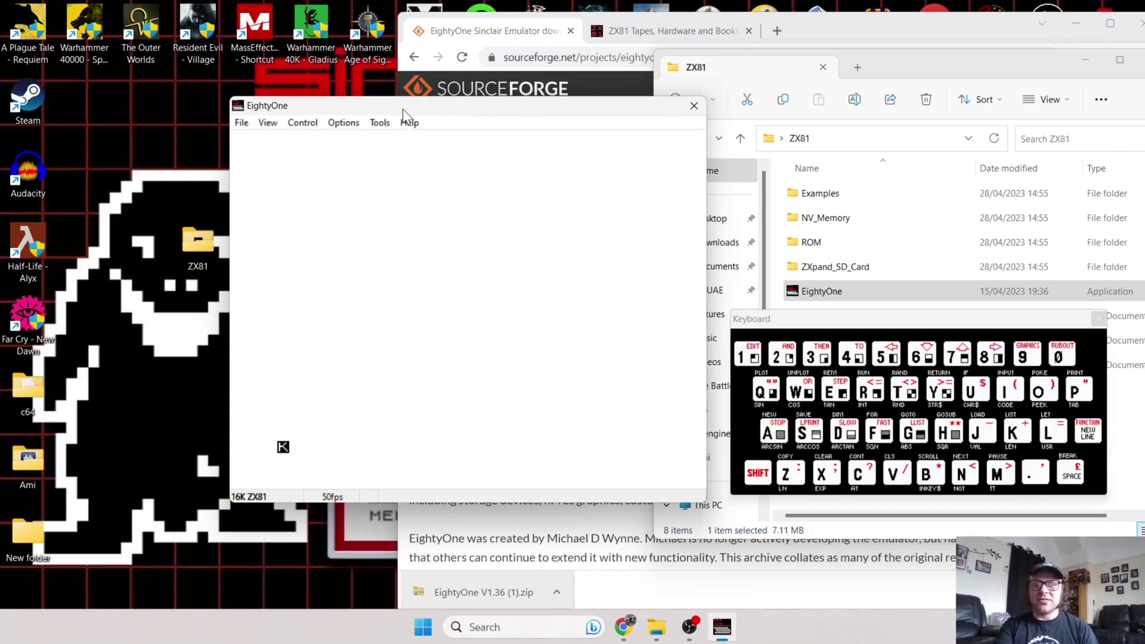
# Step: Open the emulator's TV Emulation settings and place that window beside the emulator so both can be seen
pyautogui.moveTo(403, 110); pyautogui.dragTo(428, 114)
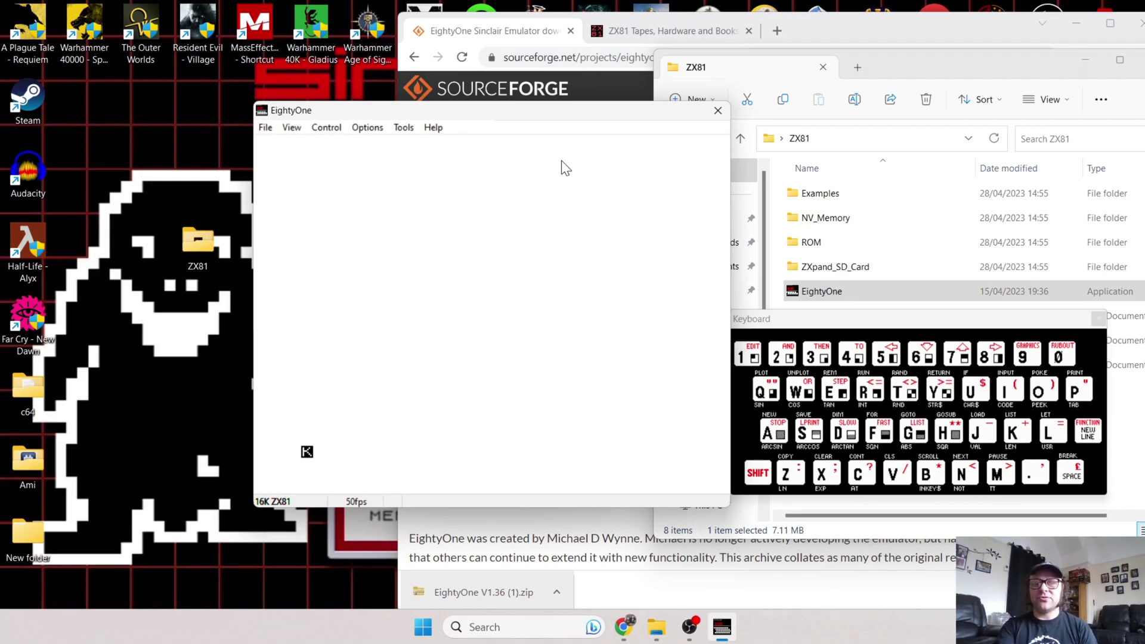
pyautogui.click(371, 131)
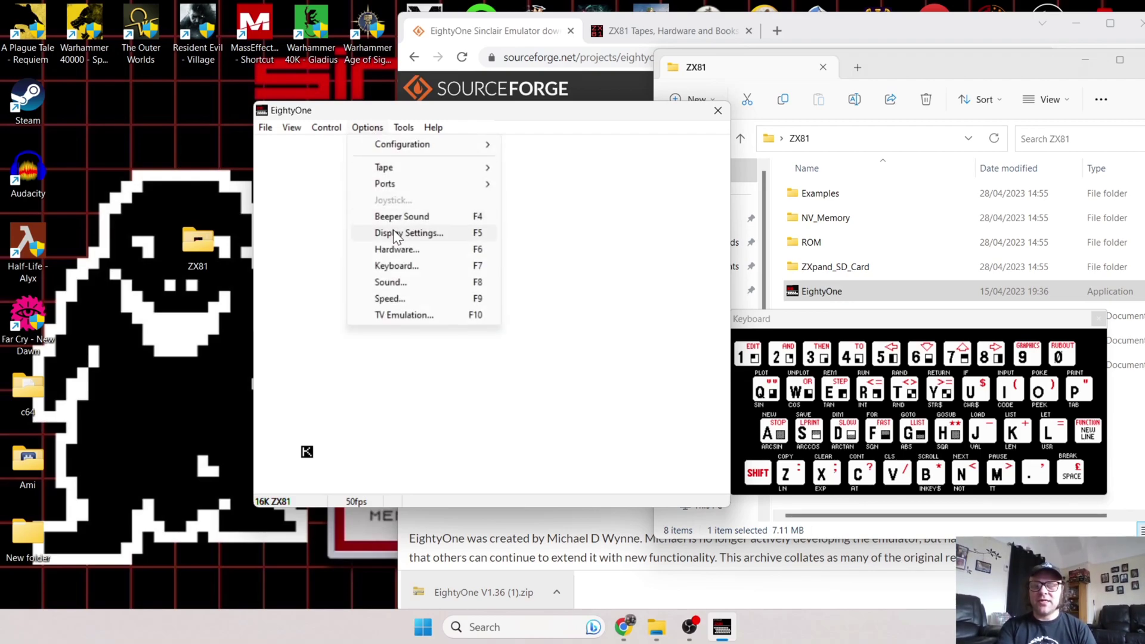
pyautogui.click(413, 315)
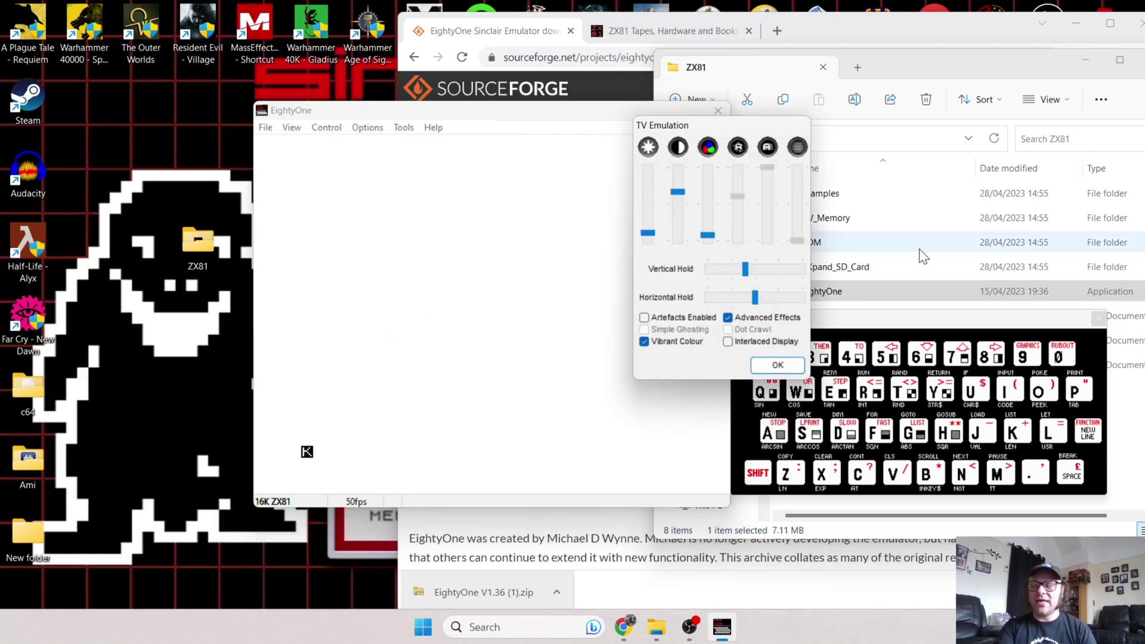
pyautogui.moveTo(714, 124); pyautogui.dragTo(139, 143)
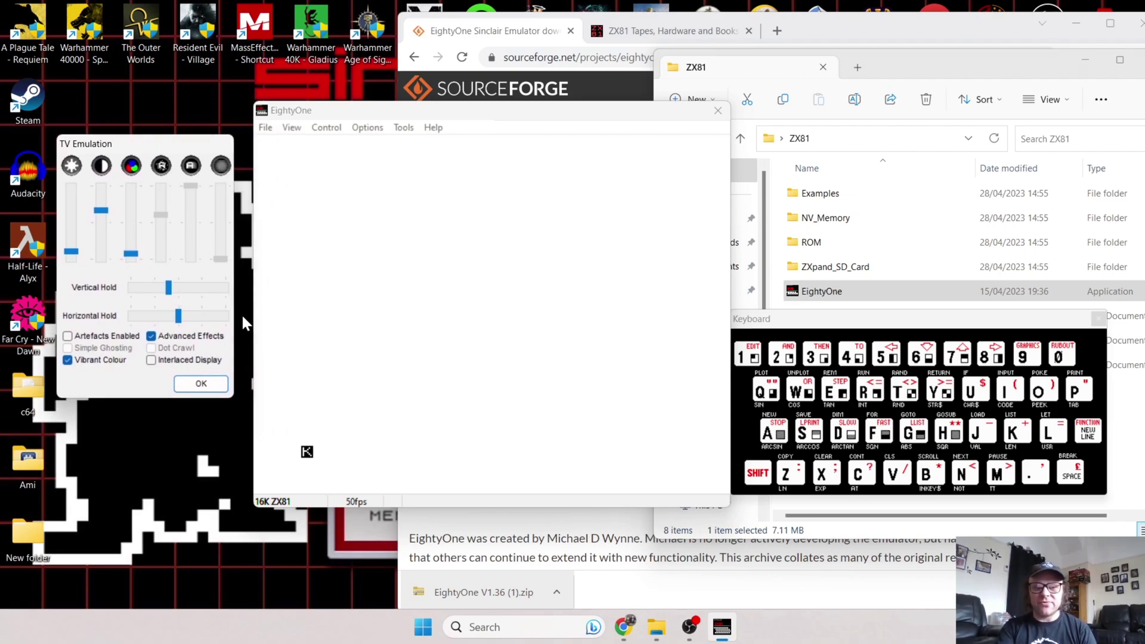
pyautogui.moveTo(137, 142); pyautogui.dragTo(156, 125)
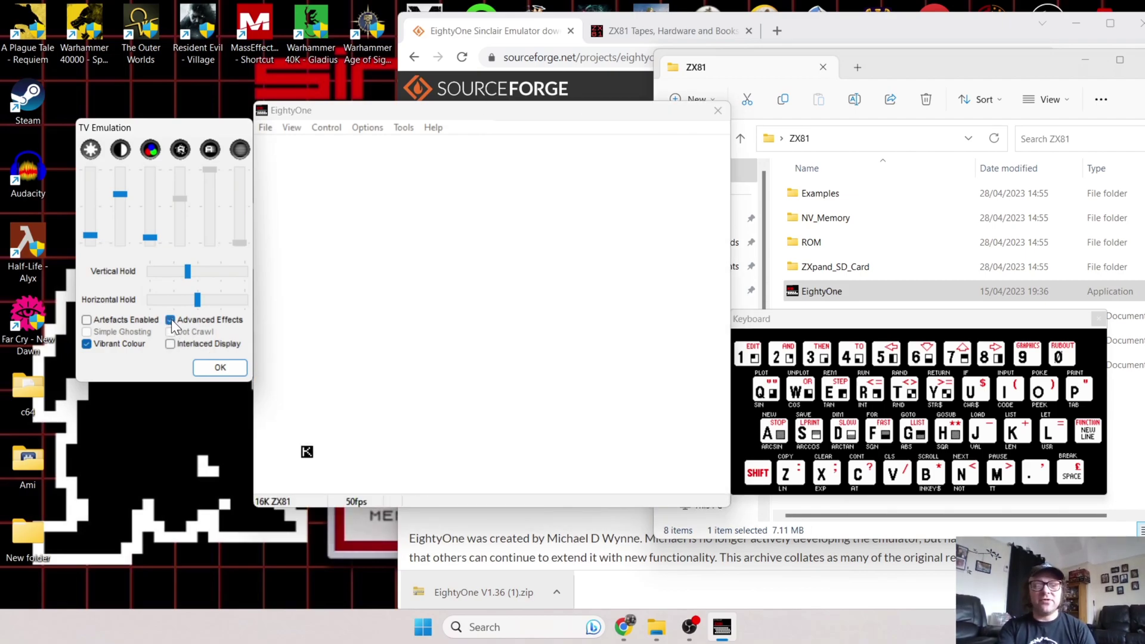
# Step: Turn on Artefacts Enabled in the TV Emulation settings and briefly test Simple Ghosting, leaving it off
pyautogui.click(87, 321)
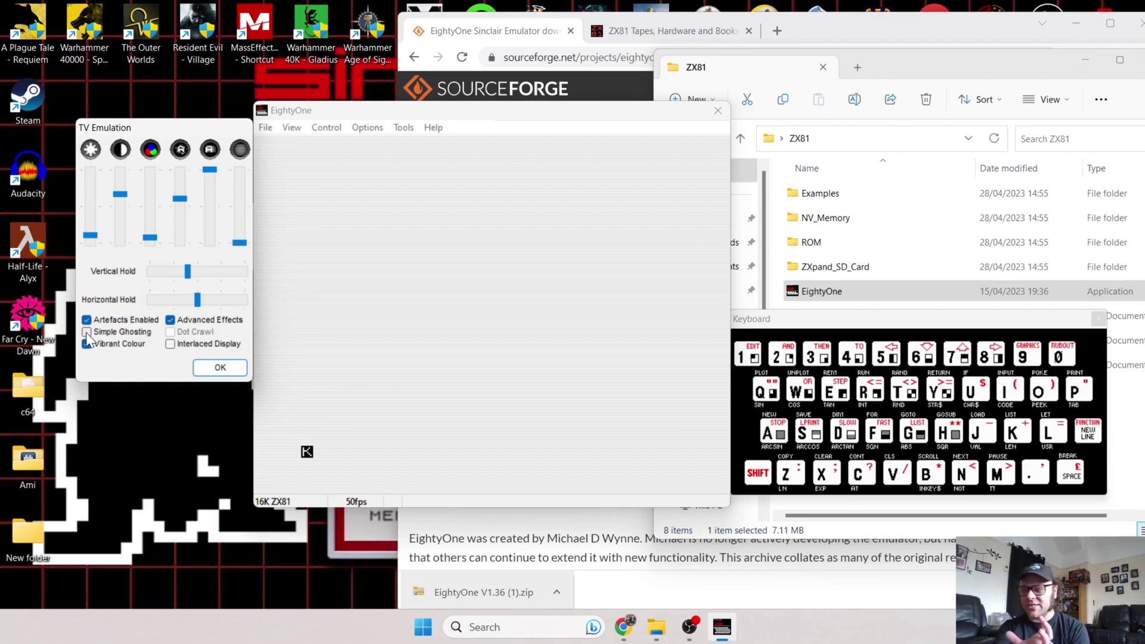
pyautogui.click(87, 332)
pyautogui.click(88, 333)
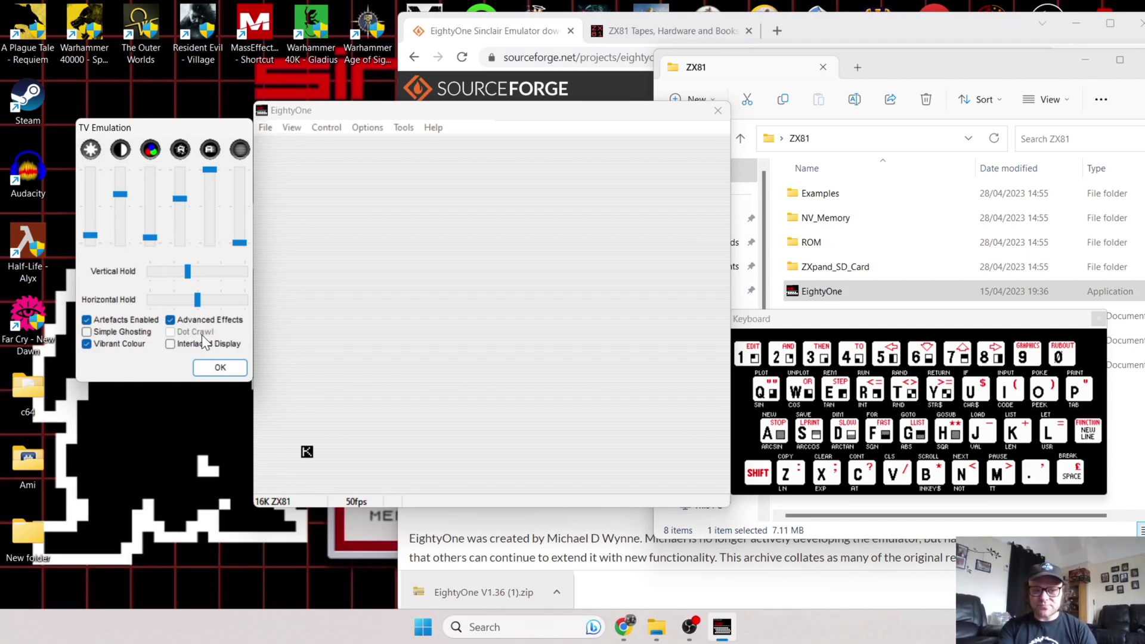
pyautogui.moveTo(655, 116); pyautogui.dragTo(660, 155)
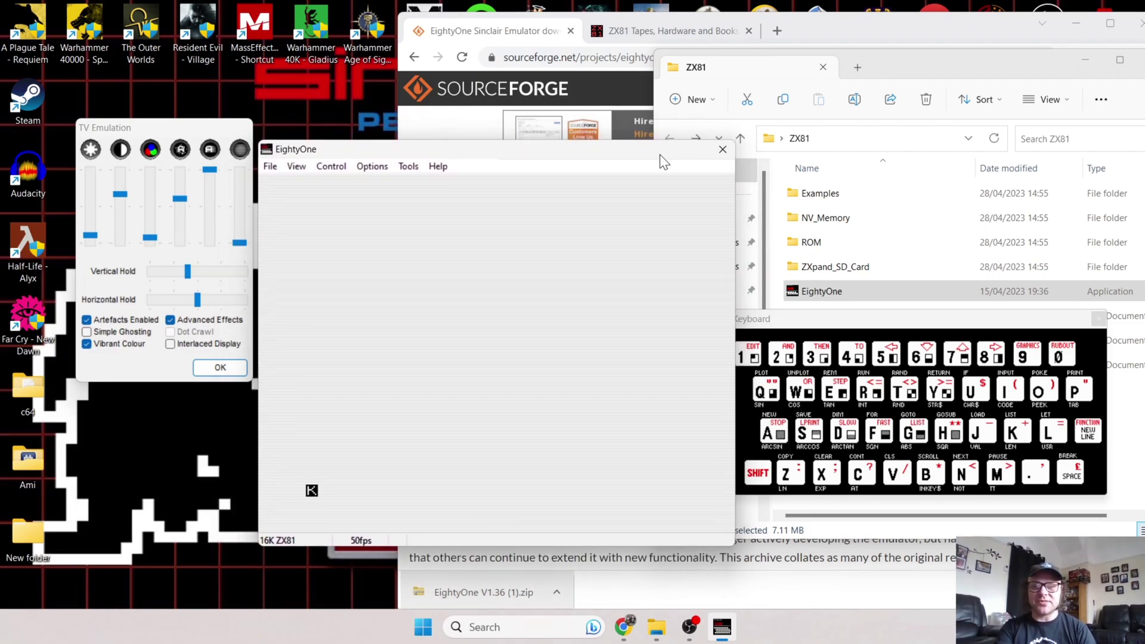
# Step: Switch to Chrome, maximized, and open the Alien tape page in the collection of the ZX81 Tapes, Hardware and Books site
pyautogui.doubleClick(834, 29)
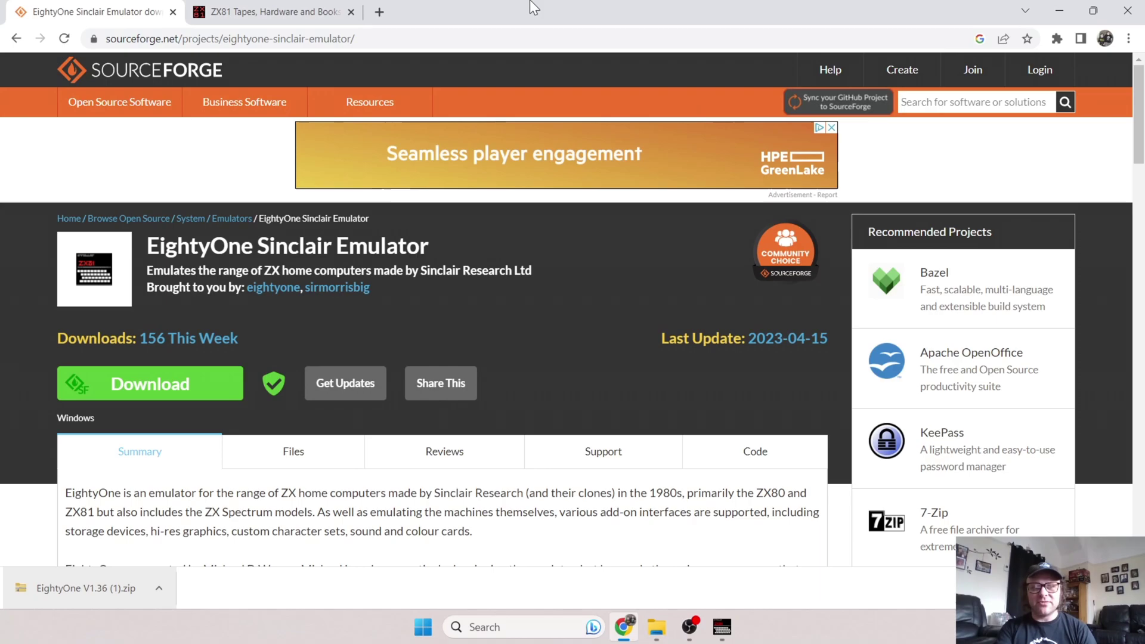
pyautogui.click(300, 12)
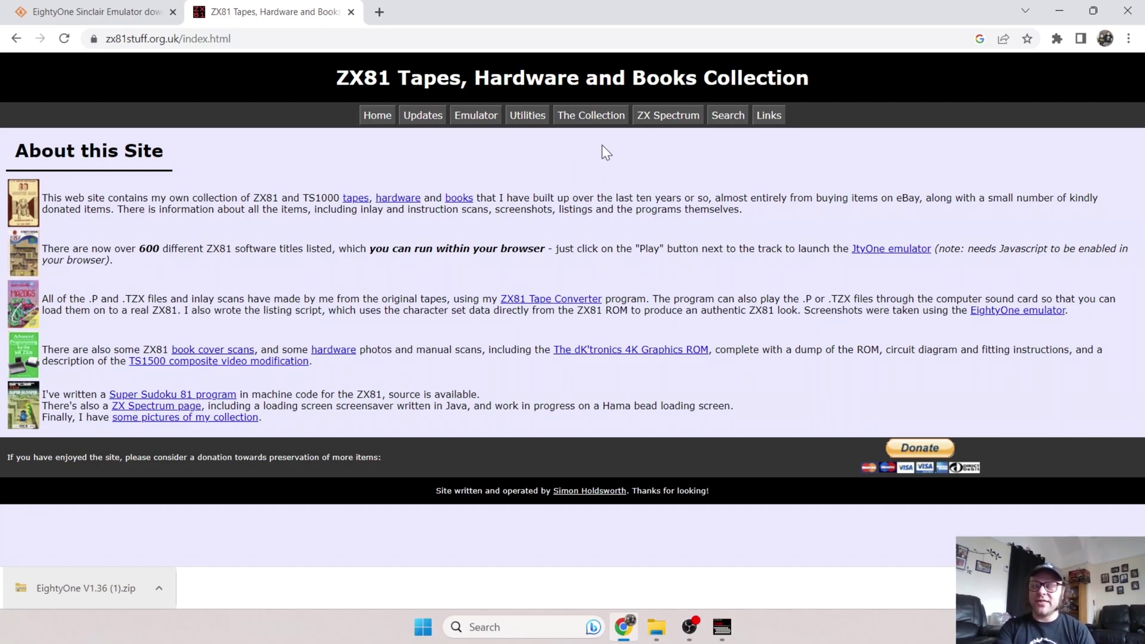
pyautogui.click(594, 116)
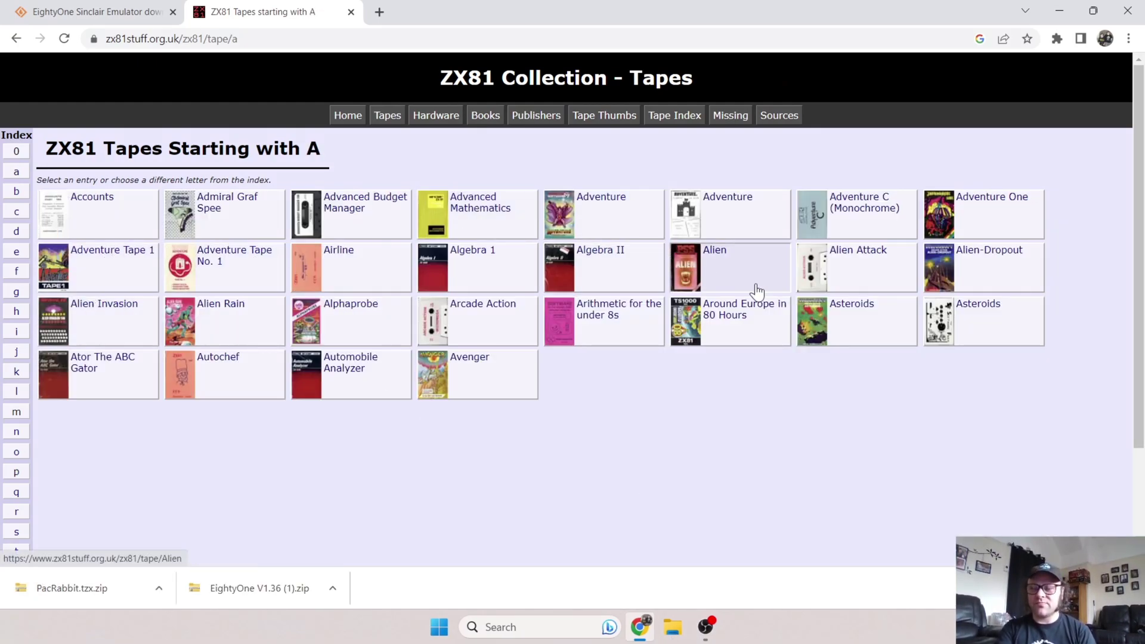
pyautogui.click(718, 269)
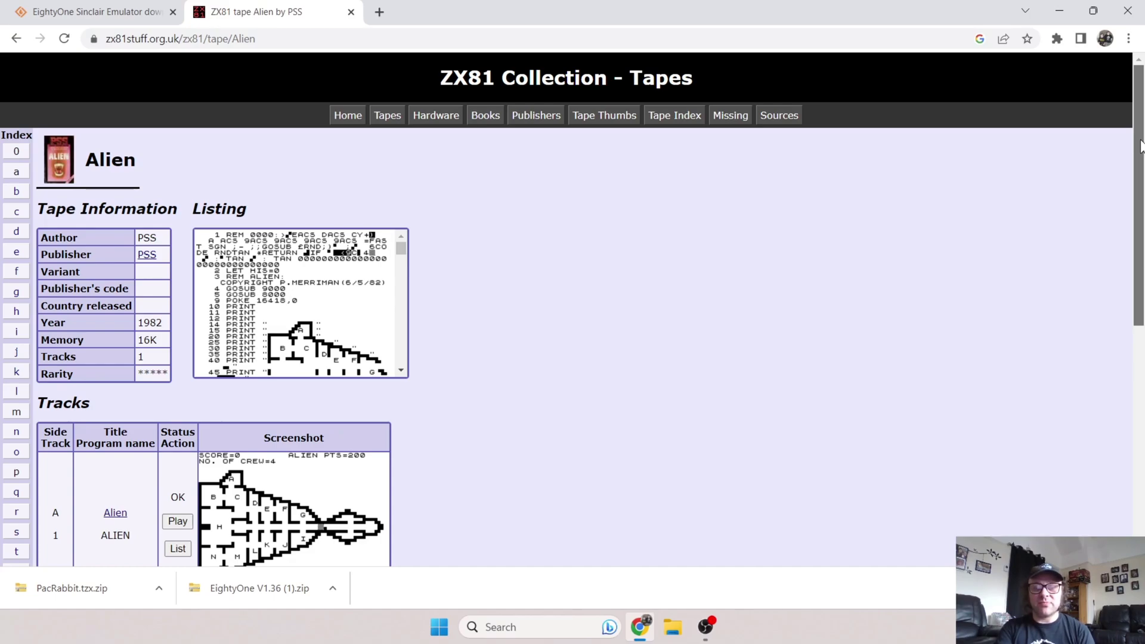
# Step: Download the .TZX file Alien.tzx.zip from the Downloads section of the Alien page
pyautogui.moveTo(1140, 146); pyautogui.dragTo(1140, 187)
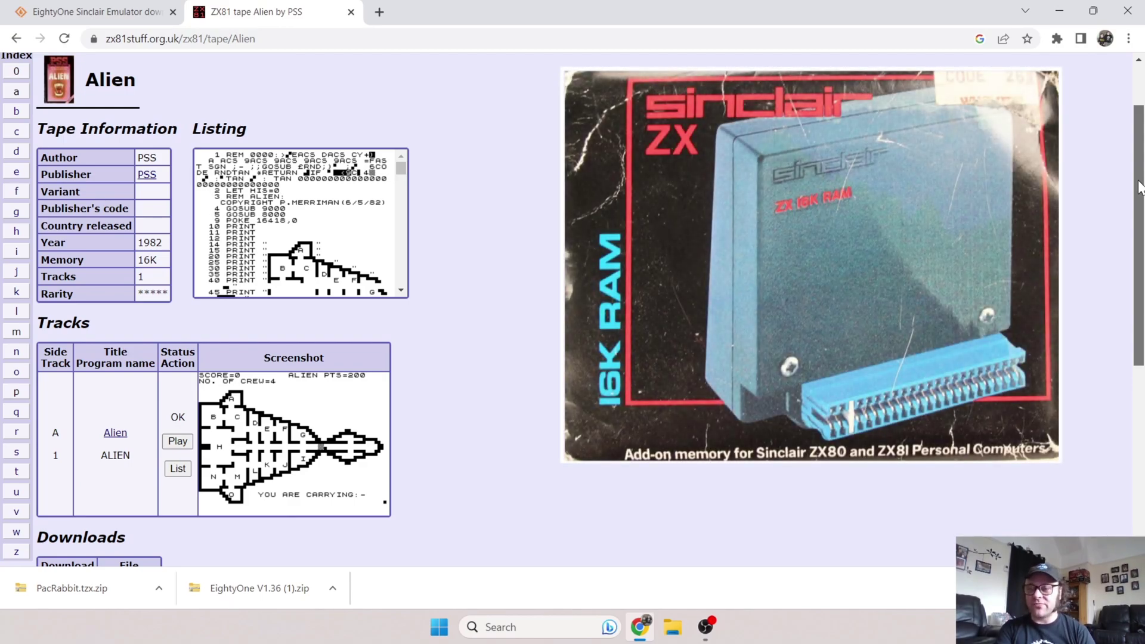
pyautogui.moveTo(1140, 187); pyautogui.dragTo(1136, 321)
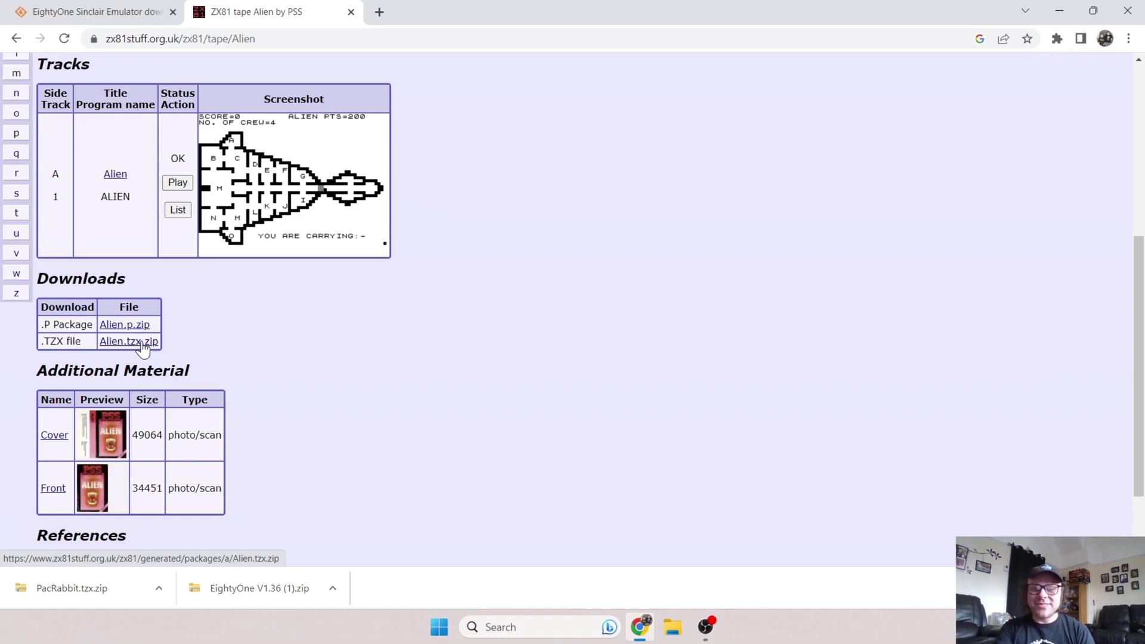
pyautogui.click(144, 345)
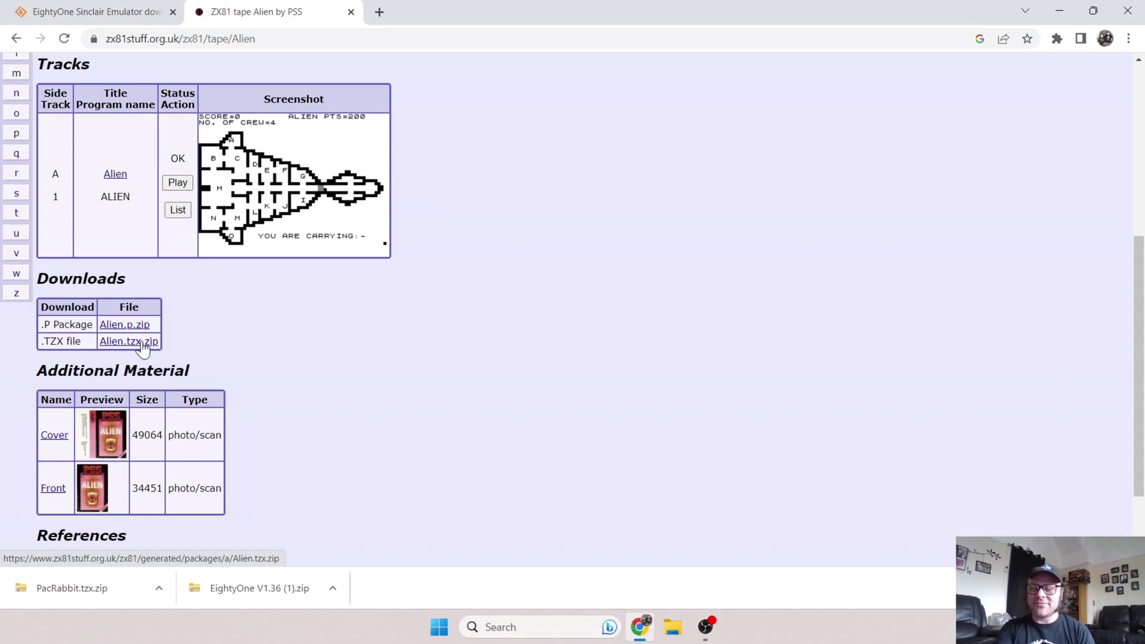
# Step: Delete the PacRabbit.tzx archive from the desktop and put the downloaded Alien.tzx archive into the ZX81 folder
pyautogui.doubleClick(649, 5)
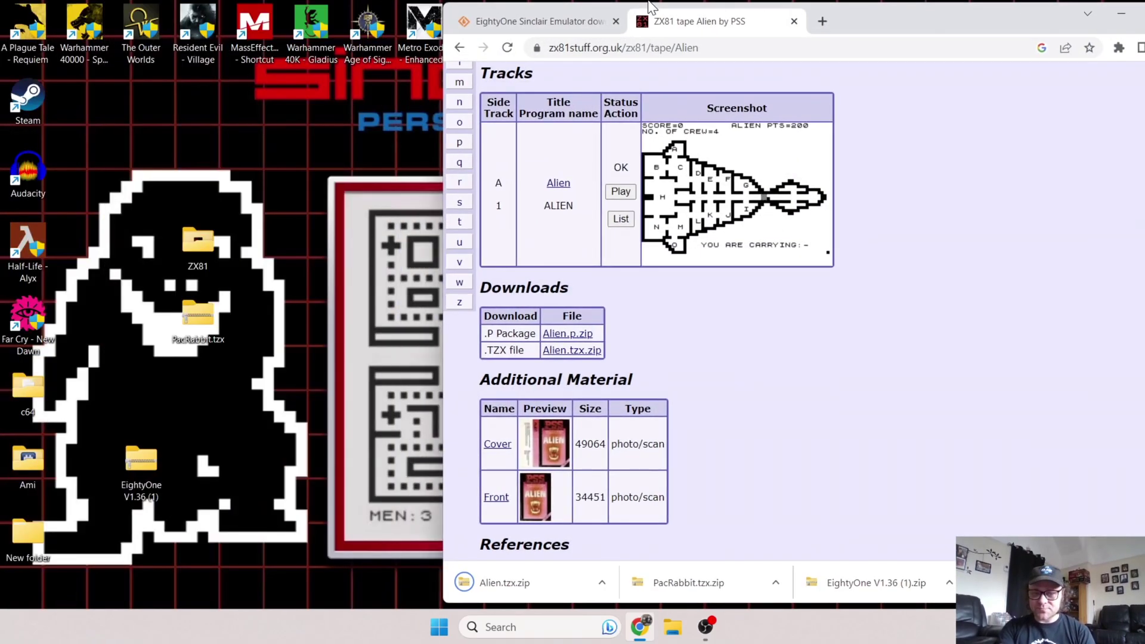
pyautogui.click(205, 314)
pyautogui.press('Delete')
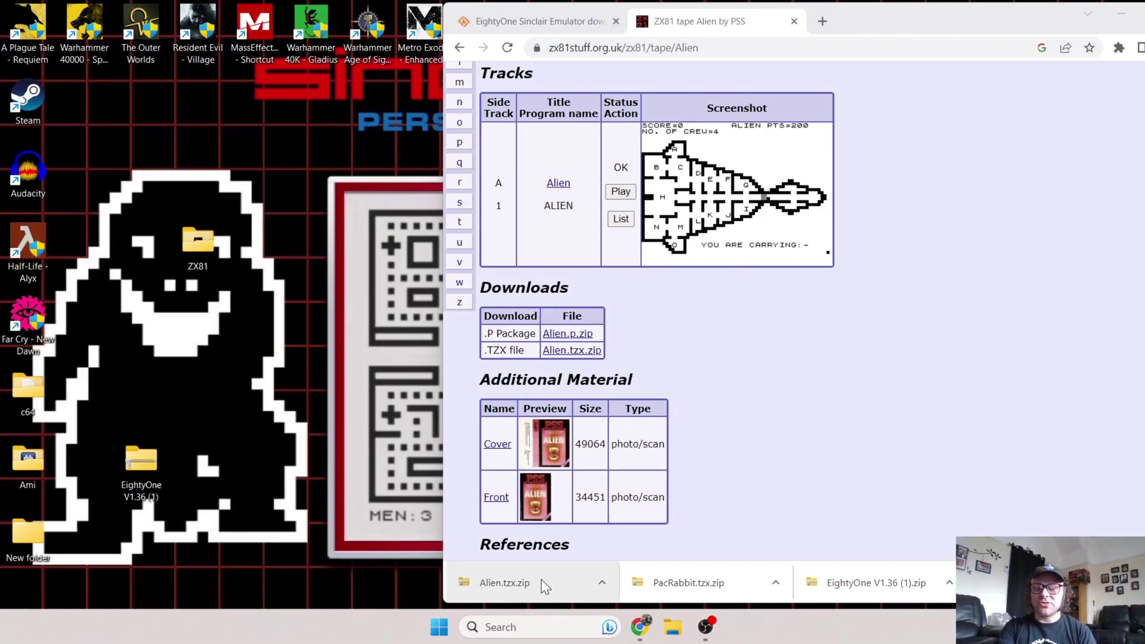
pyautogui.moveTo(541, 579); pyautogui.dragTo(178, 355)
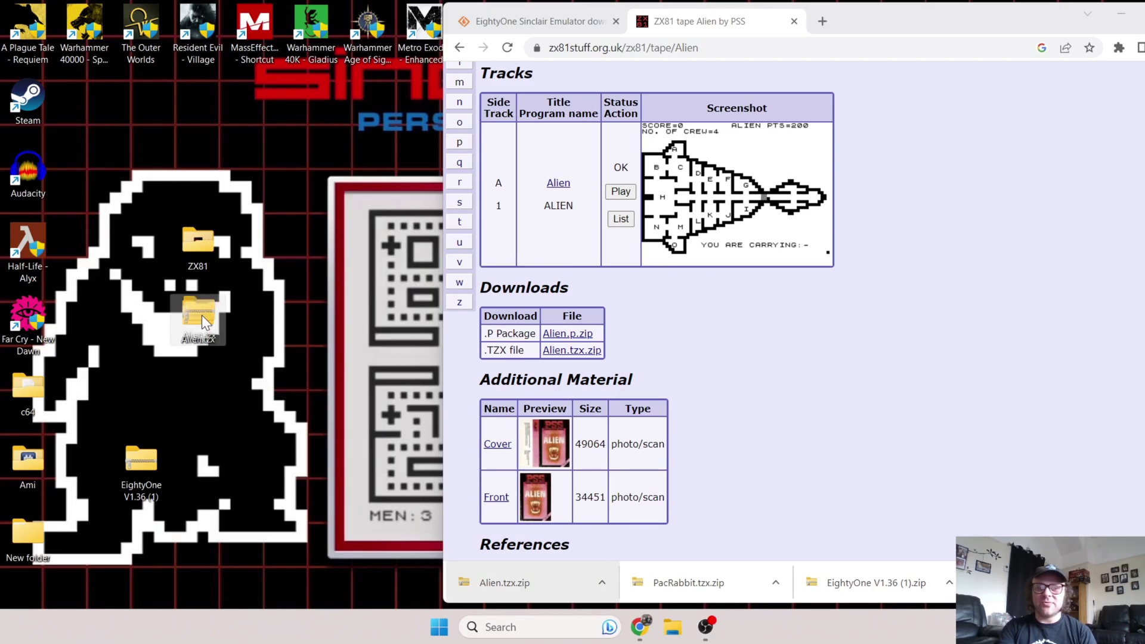
pyautogui.moveTo(202, 315); pyautogui.dragTo(198, 241)
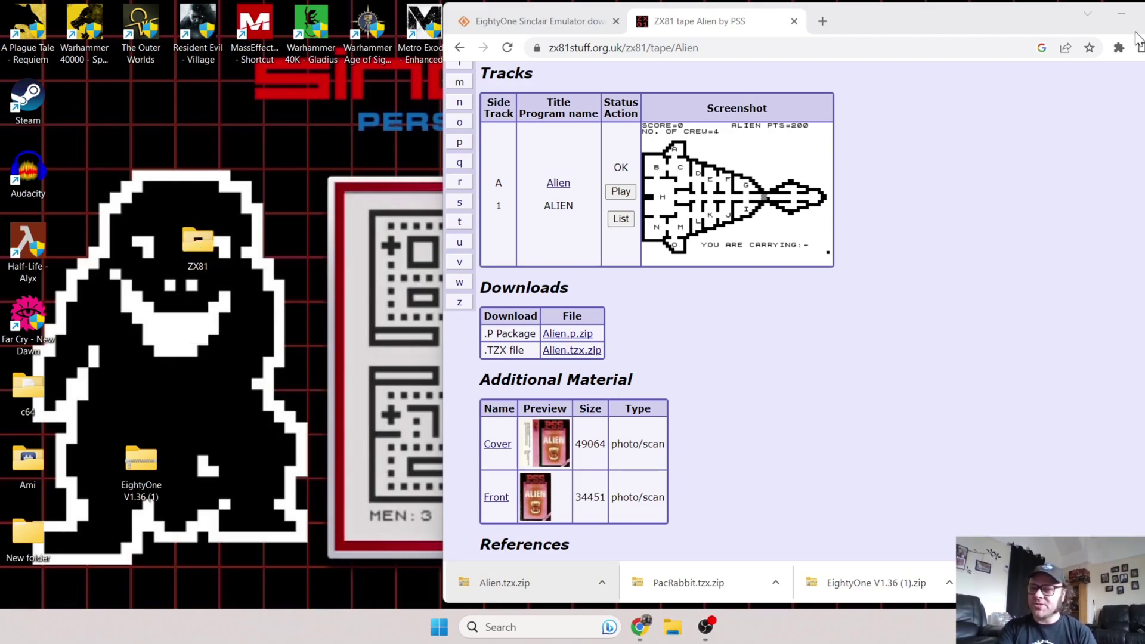
pyautogui.click(1122, 13)
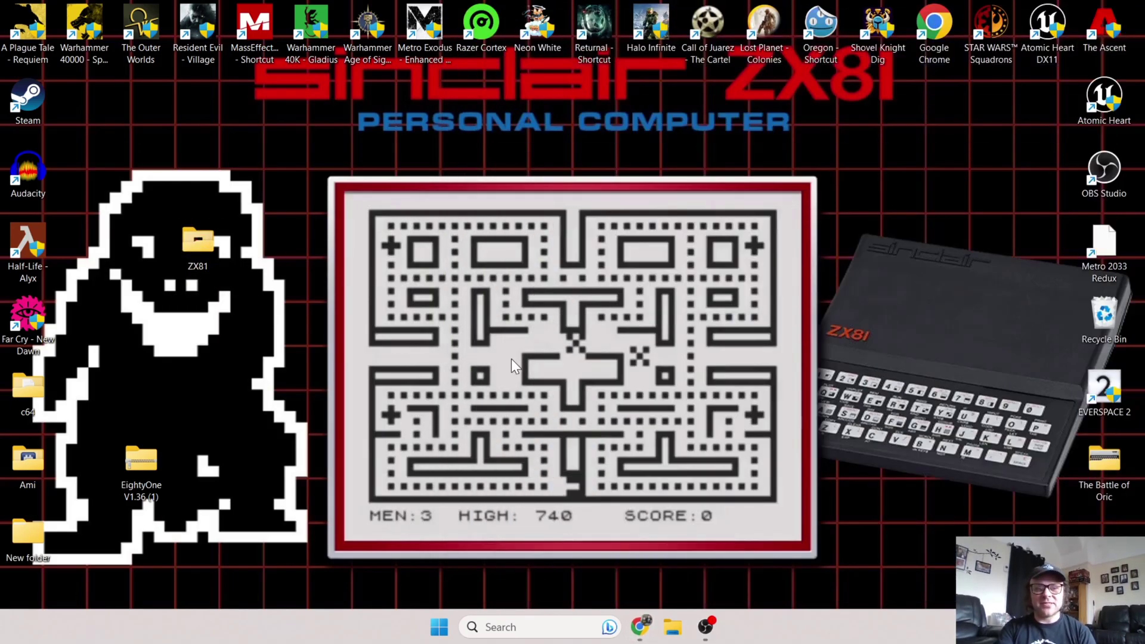
# Step: Open the ZX81 folder on the desktop and launch the EightyOne application
pyautogui.doubleClick(209, 247)
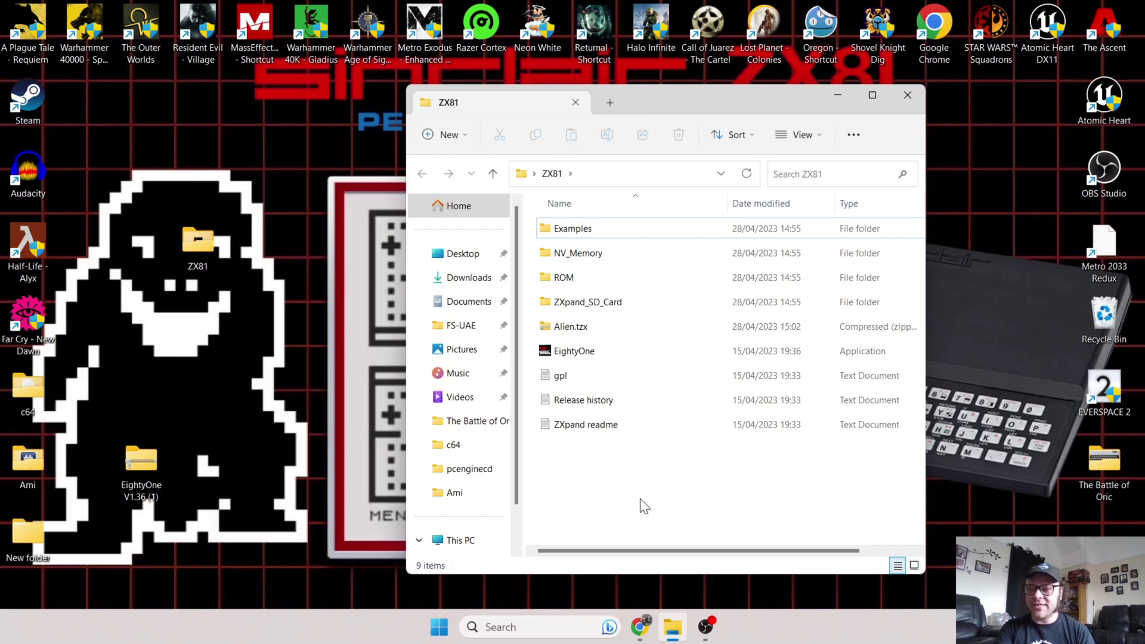
pyautogui.click(585, 352)
pyautogui.doubleClick(585, 352)
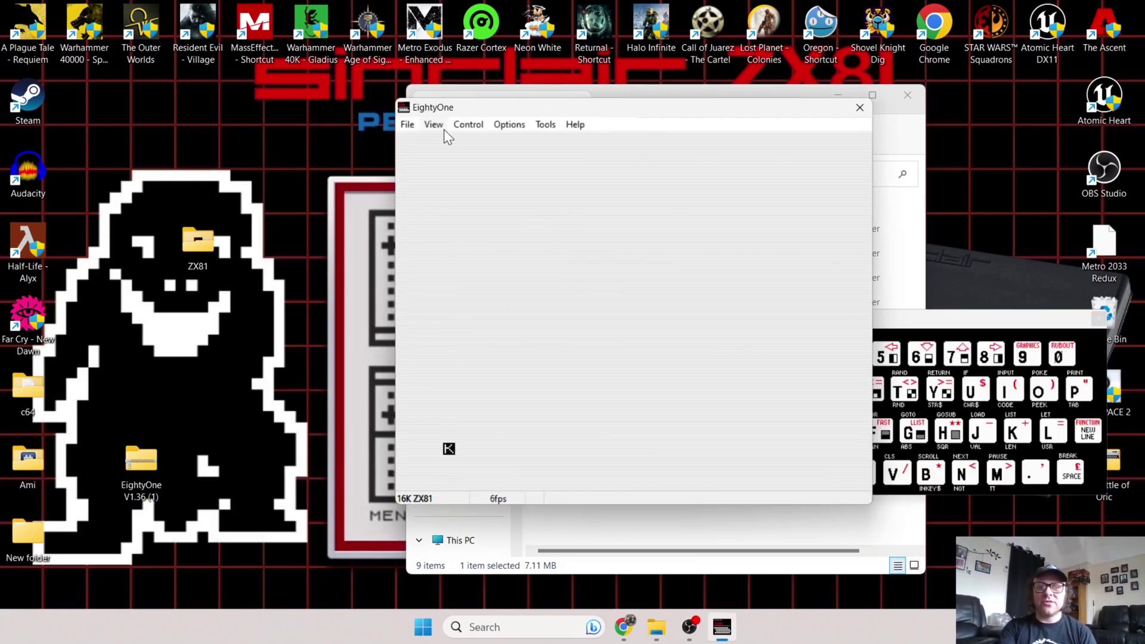
# Step: Open the Alien.tzx archive from the ZX81 desktop folder as the emulator's tape
pyautogui.click(408, 128)
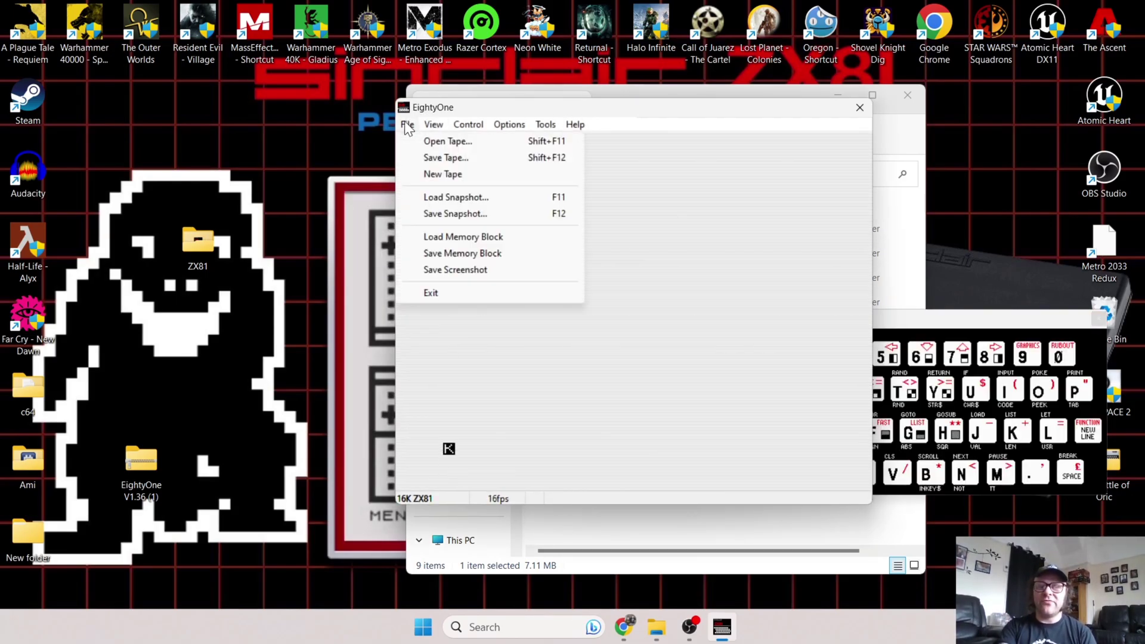
pyautogui.click(427, 143)
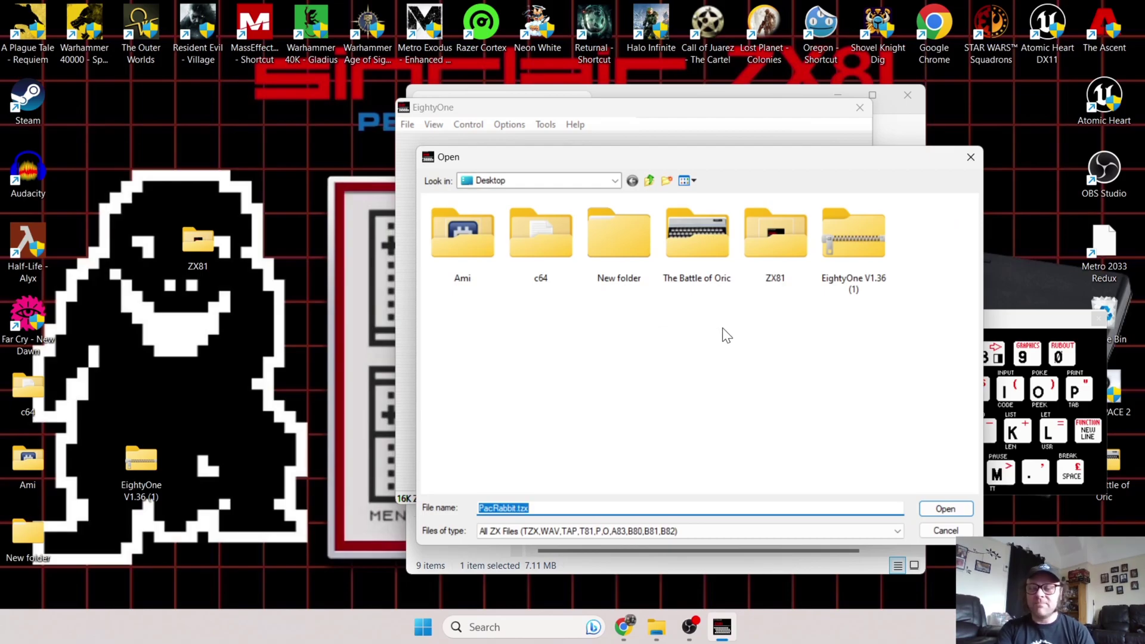
pyautogui.doubleClick(782, 250)
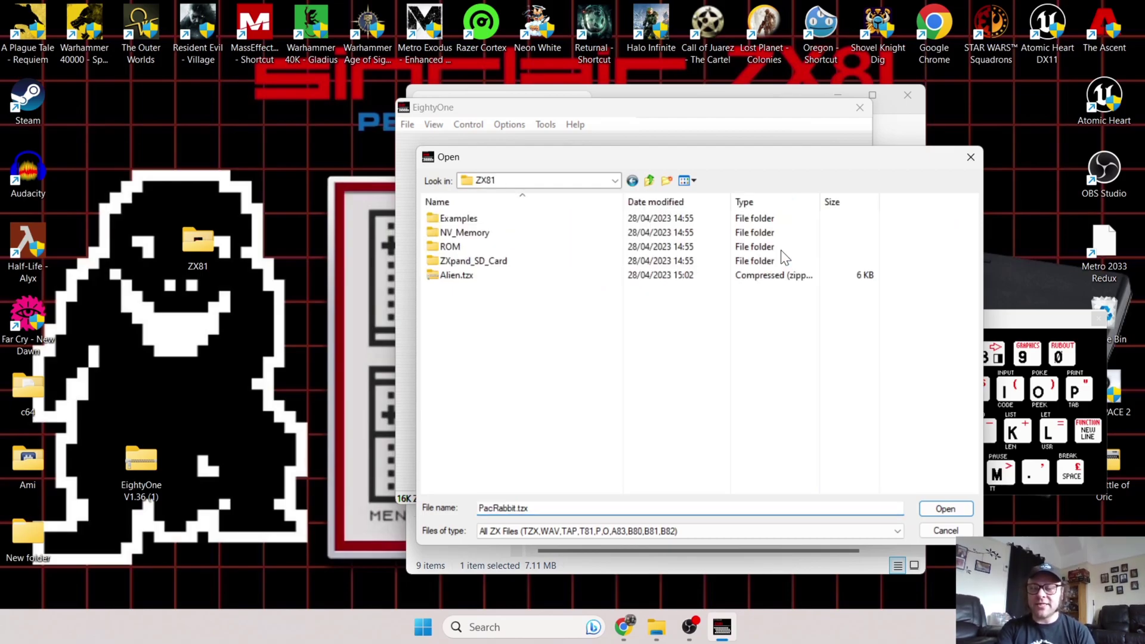
pyautogui.click(452, 277)
pyautogui.click(946, 508)
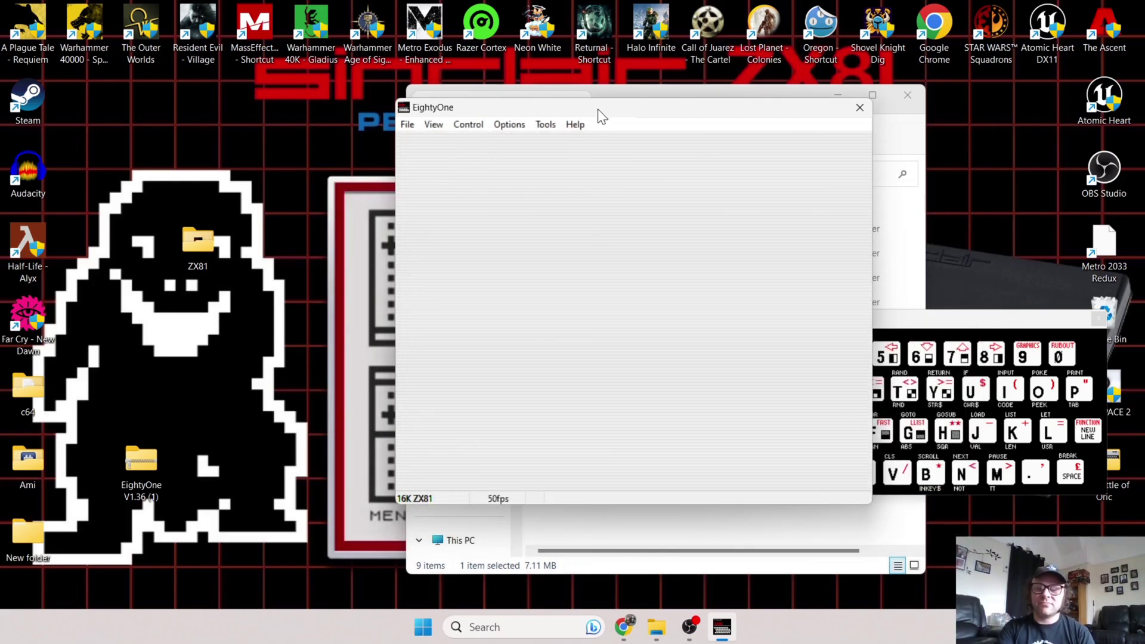
# Step: Run the command LOAD "" in the emulated ZX81 to load the Alien game
pyautogui.press('j')
pyautogui.hotkey('shift', 'p')
pyautogui.hotkey('shift', 'p')
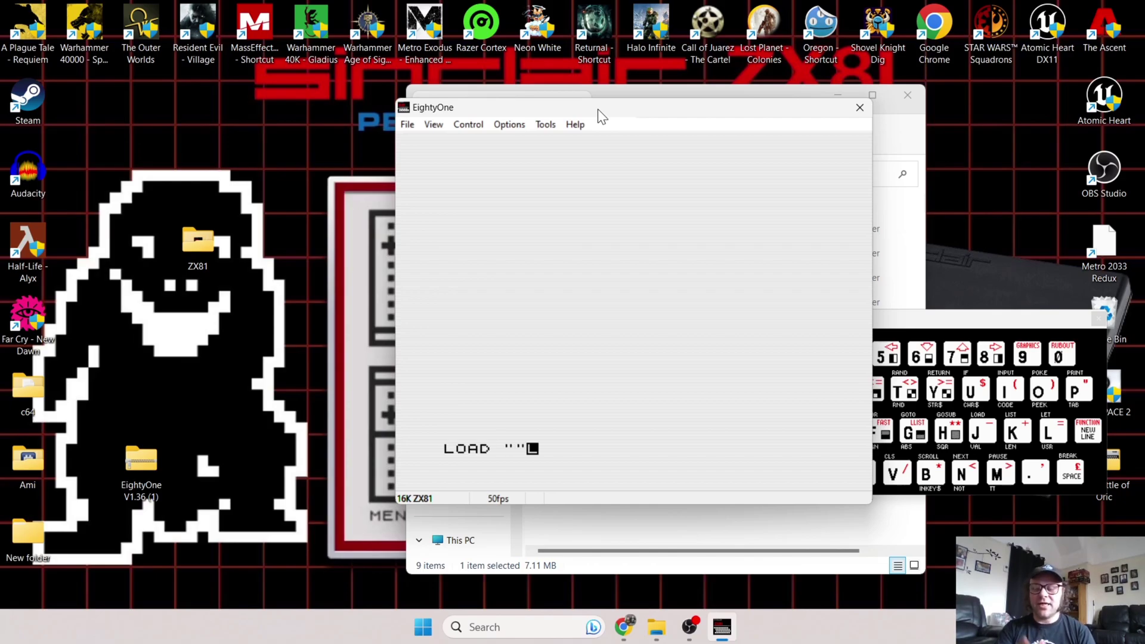
pyautogui.press('Return')
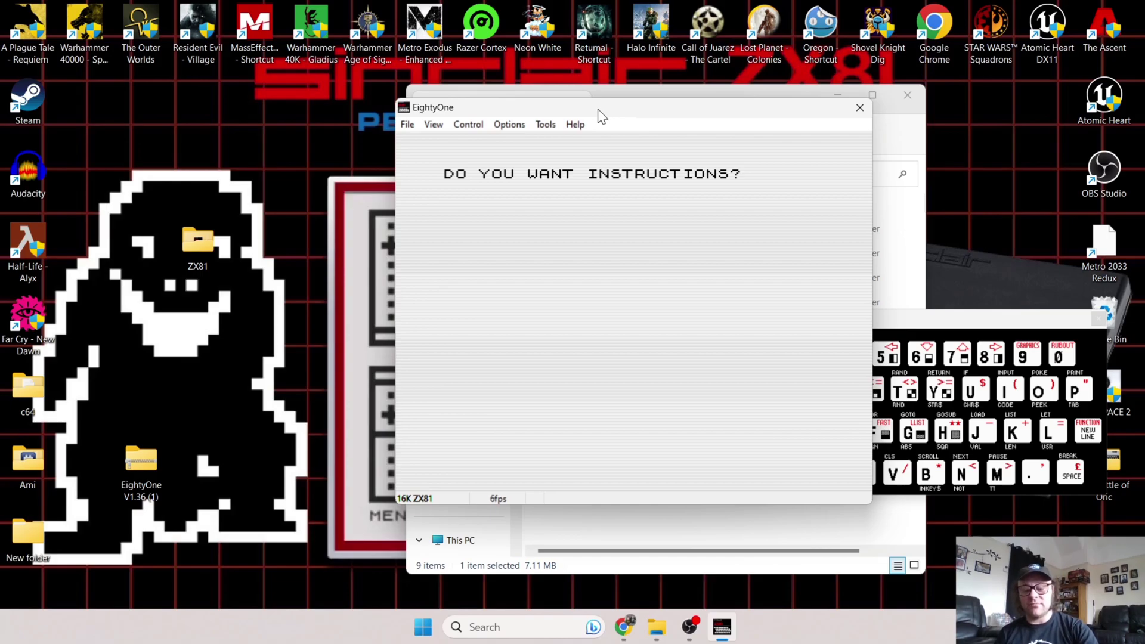
# Step: Answer yes to the Alien instructions, page through all of them, and start the game
pyautogui.press('y')
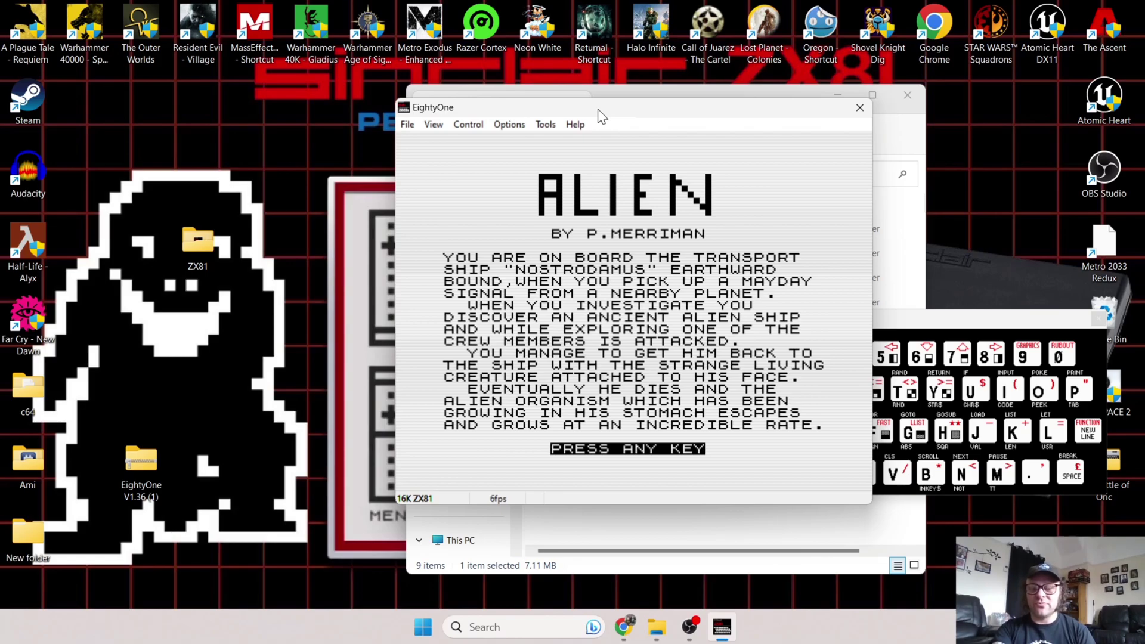
pyautogui.press('space')
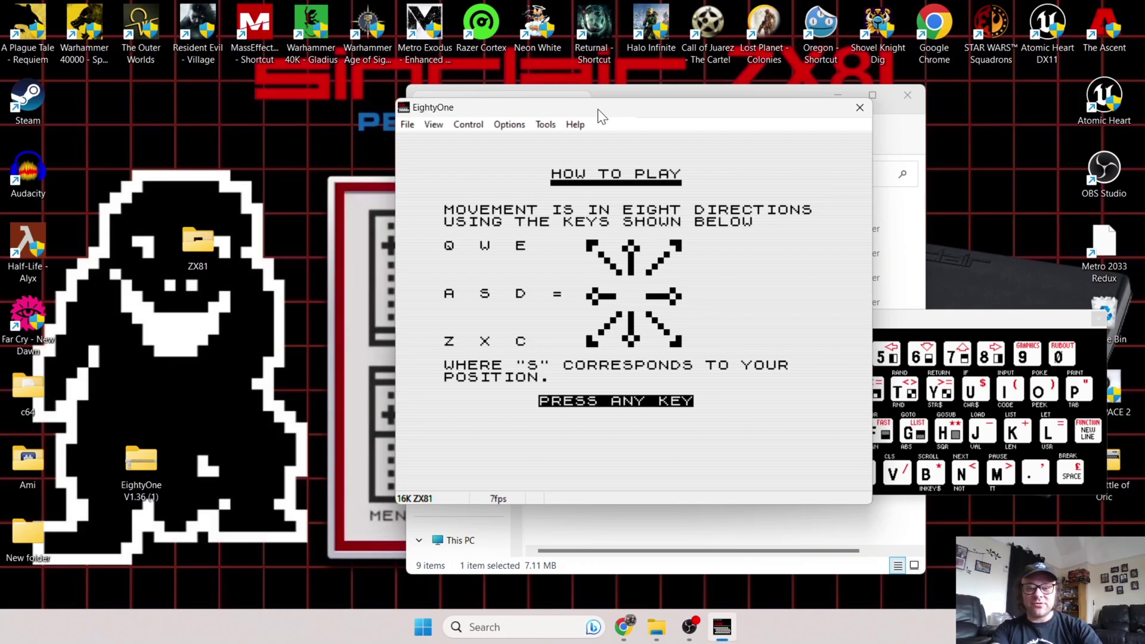
pyautogui.press('space')
pyautogui.press('space')
pyautogui.press('space')
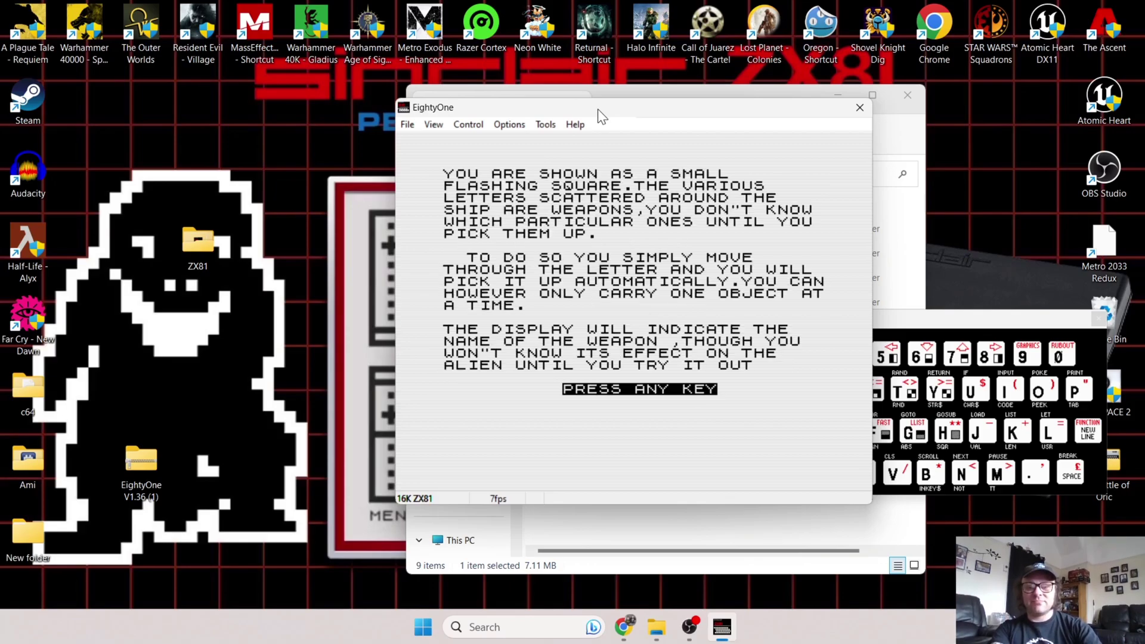
pyautogui.press('space')
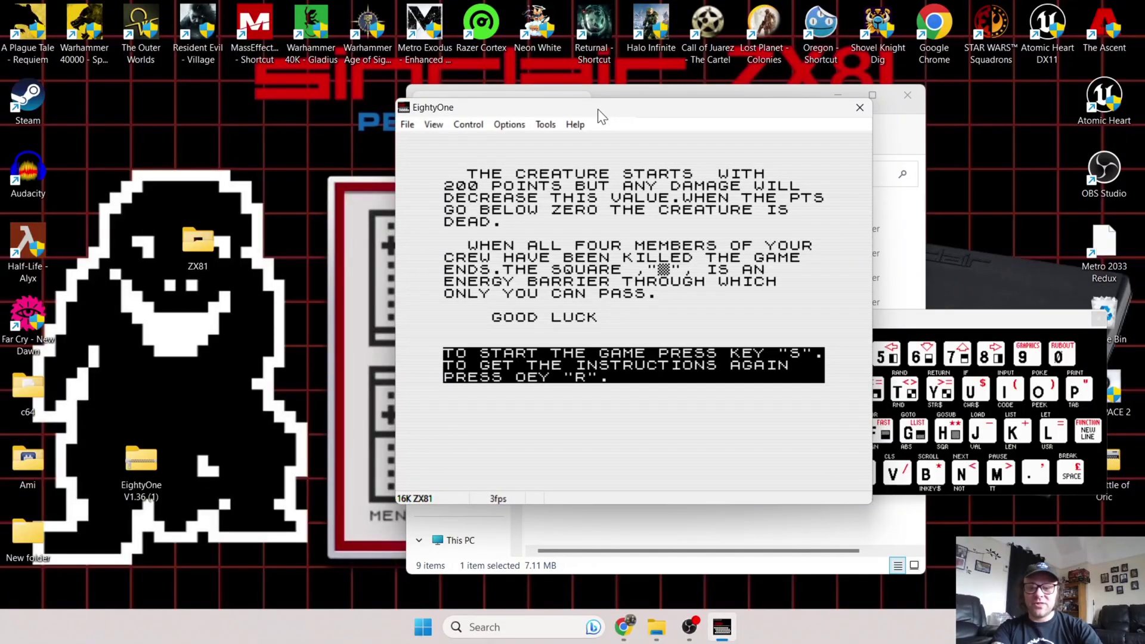
pyautogui.press('s')
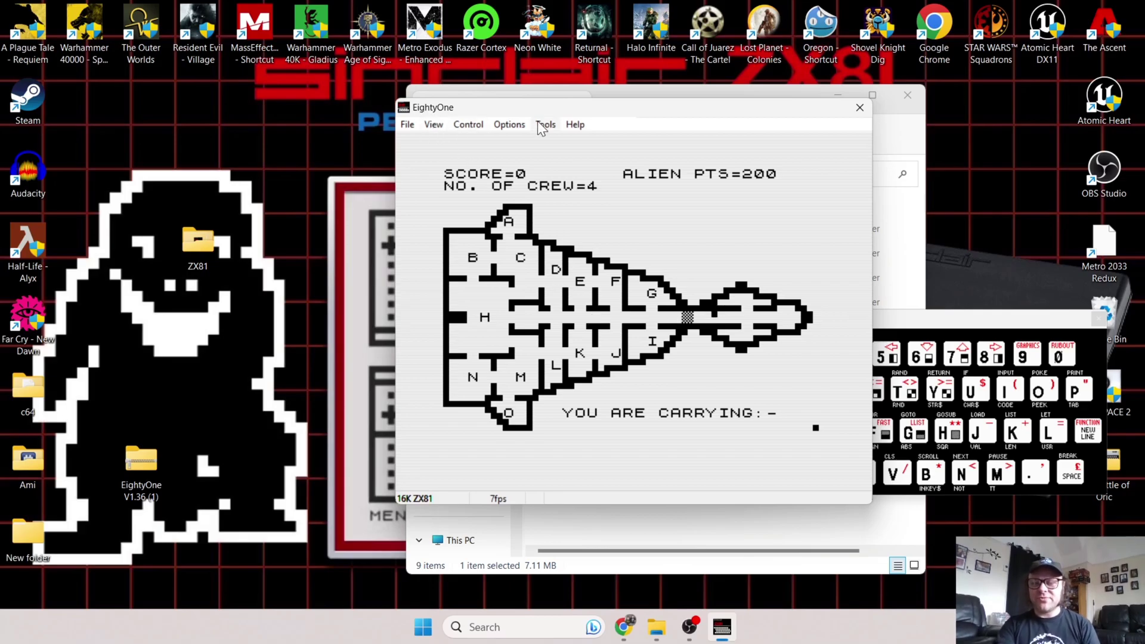
# Step: Save the running Alien game as a Z81 snapshot named save in the ZX81 folder
pyautogui.moveTo(545, 110); pyautogui.dragTo(495, 166)
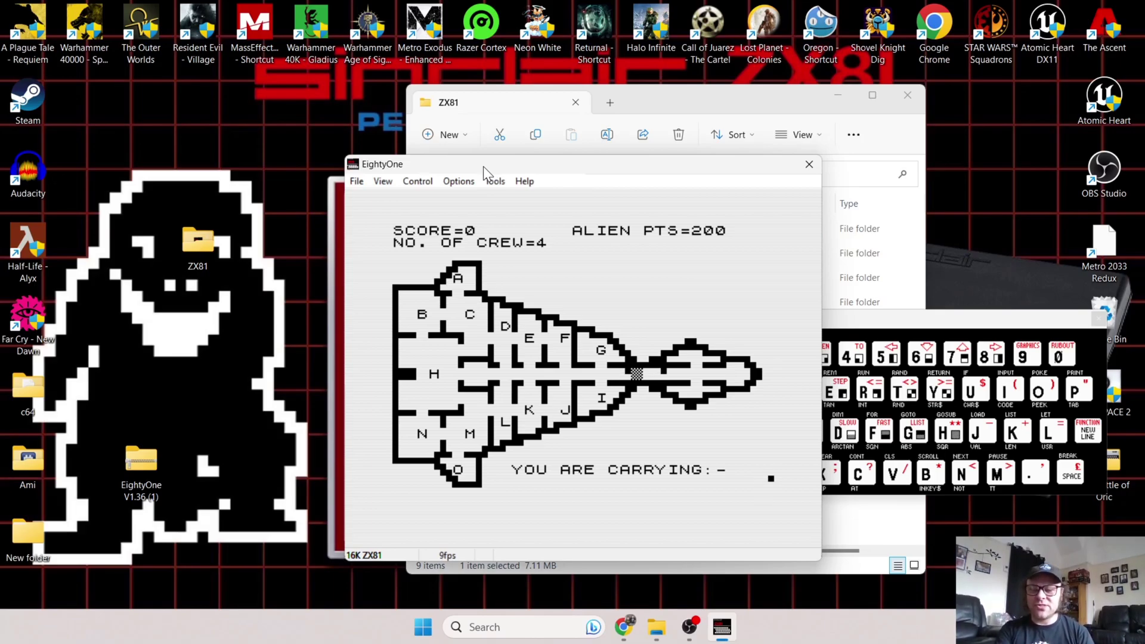
pyautogui.click(356, 182)
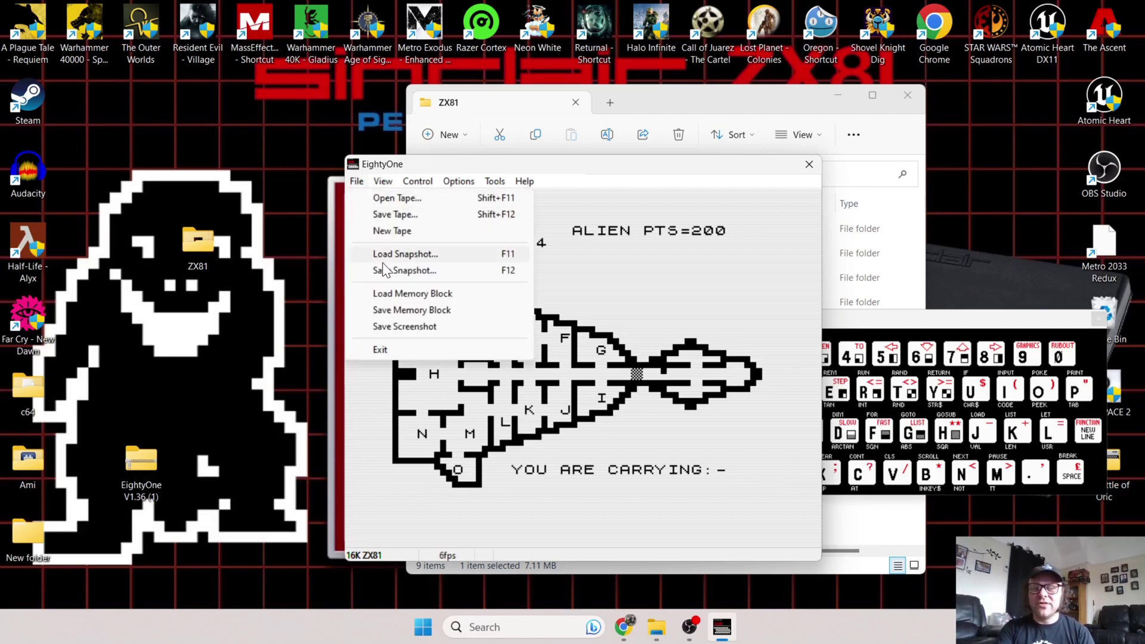
pyautogui.click(403, 270)
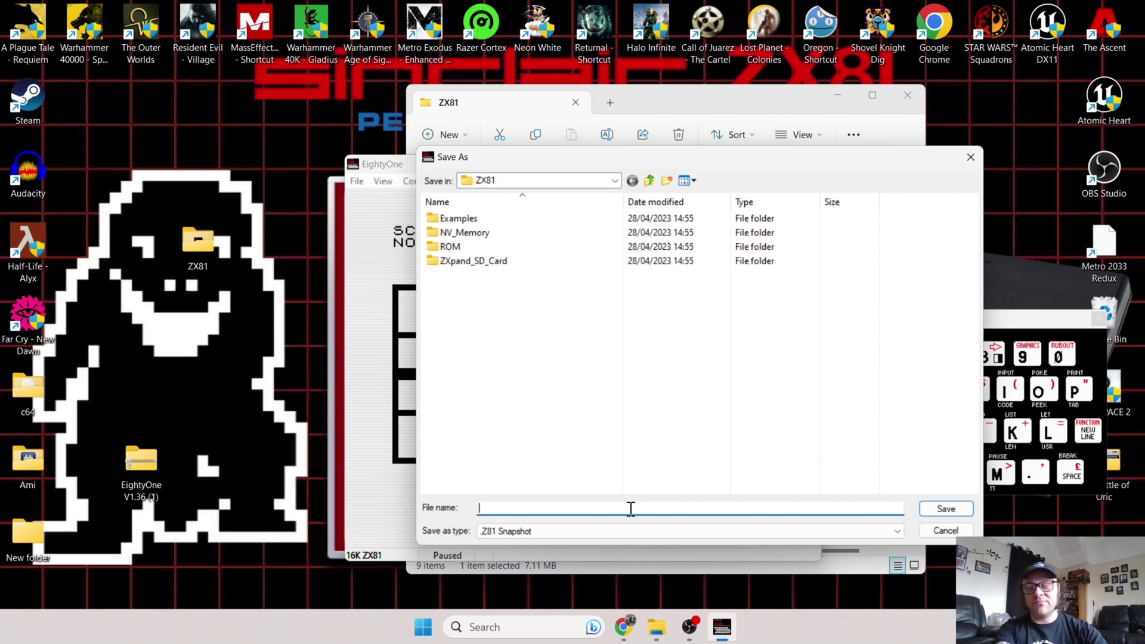
pyautogui.write('save')
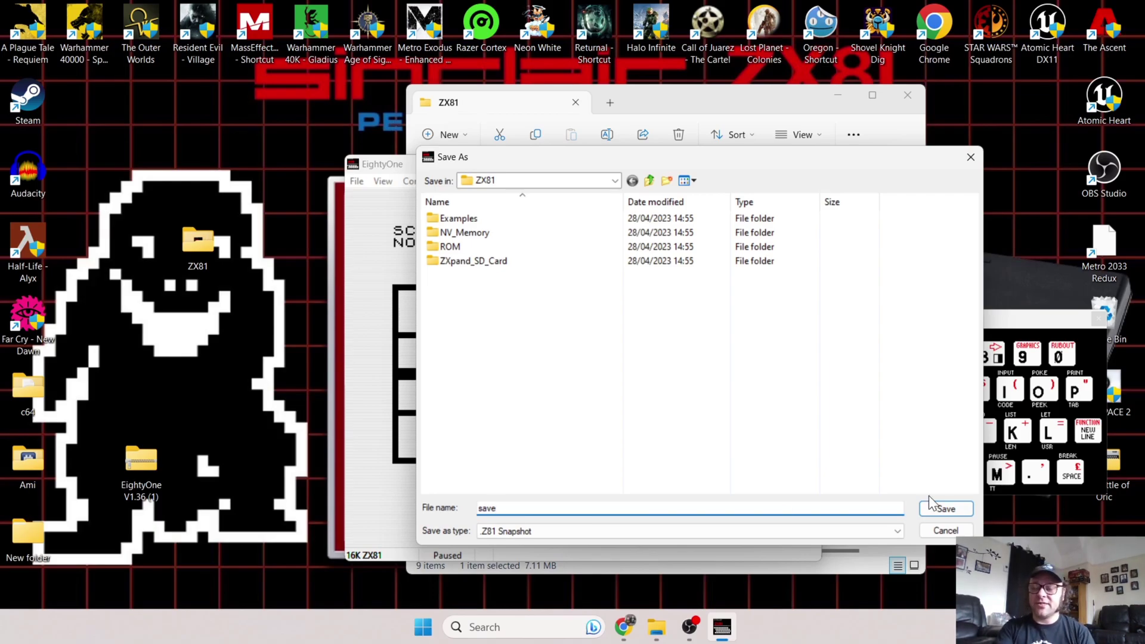
pyautogui.click(940, 510)
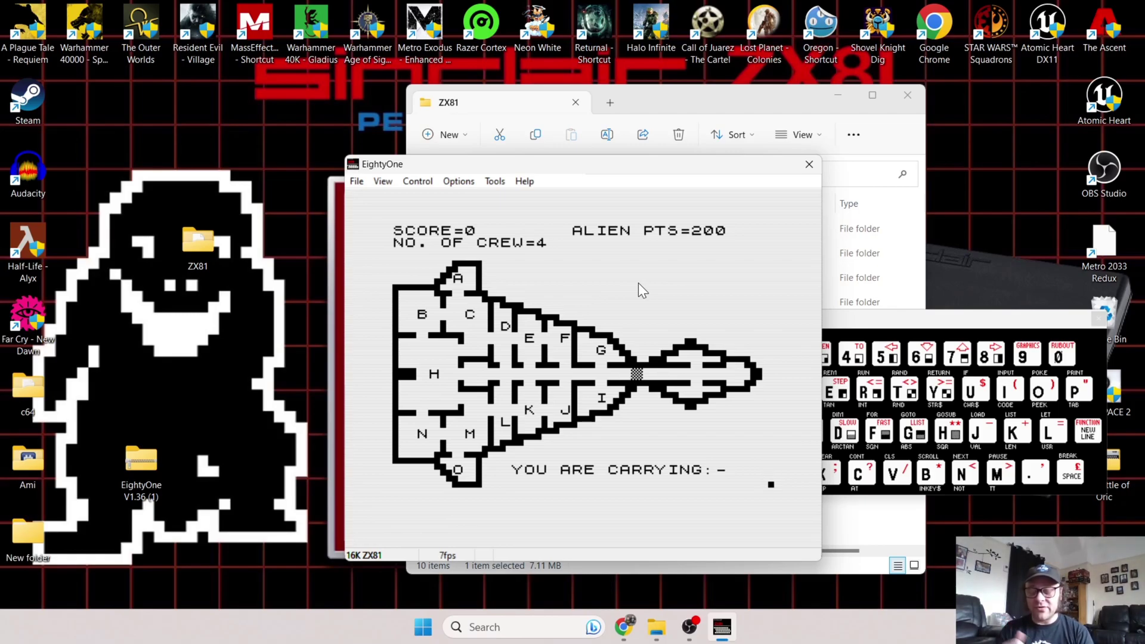
# Step: Load the save.z81 snapshot from the ZX81 folder to restore the Alien game
pyautogui.click(357, 181)
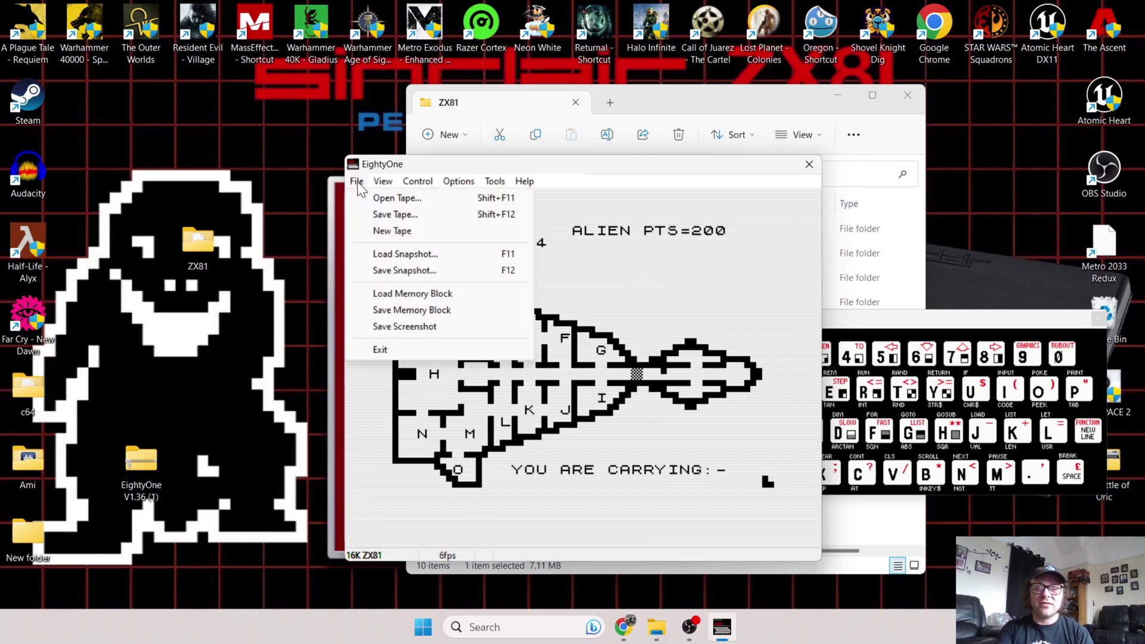
pyautogui.click(413, 255)
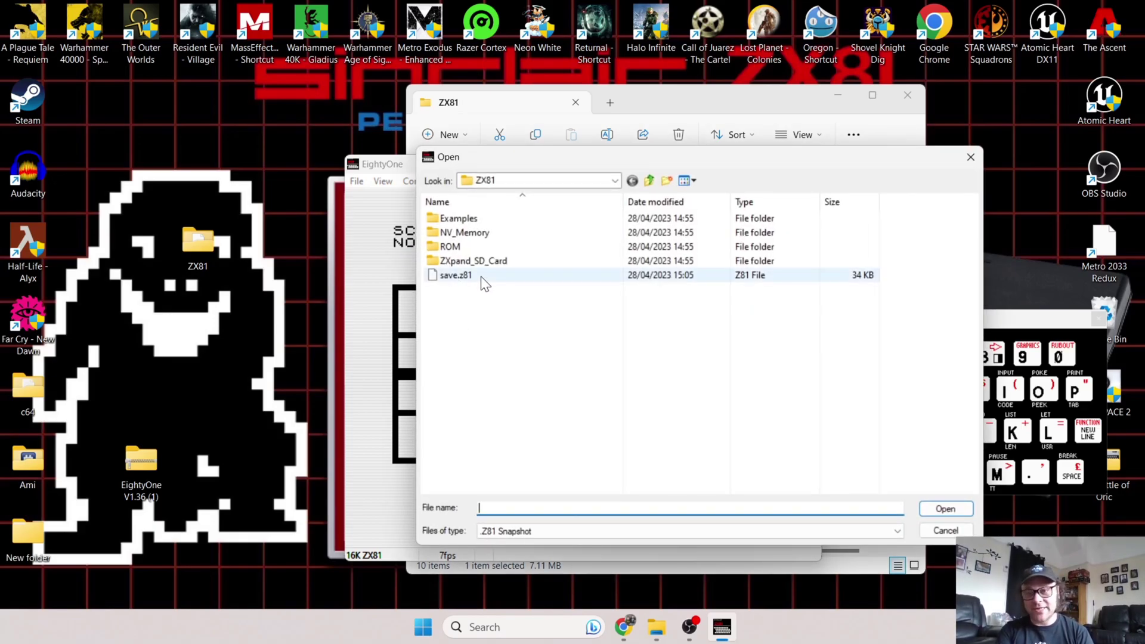
pyautogui.doubleClick(481, 276)
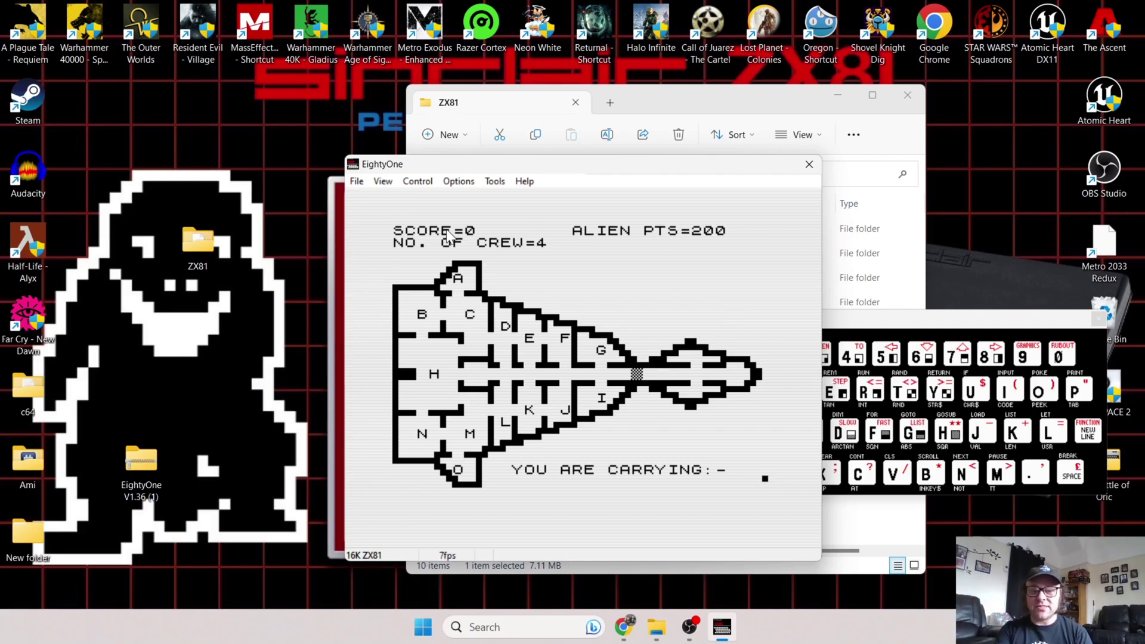
# Step: Open the TV Emulation settings and place their window beside the emulated display
pyautogui.click(459, 184)
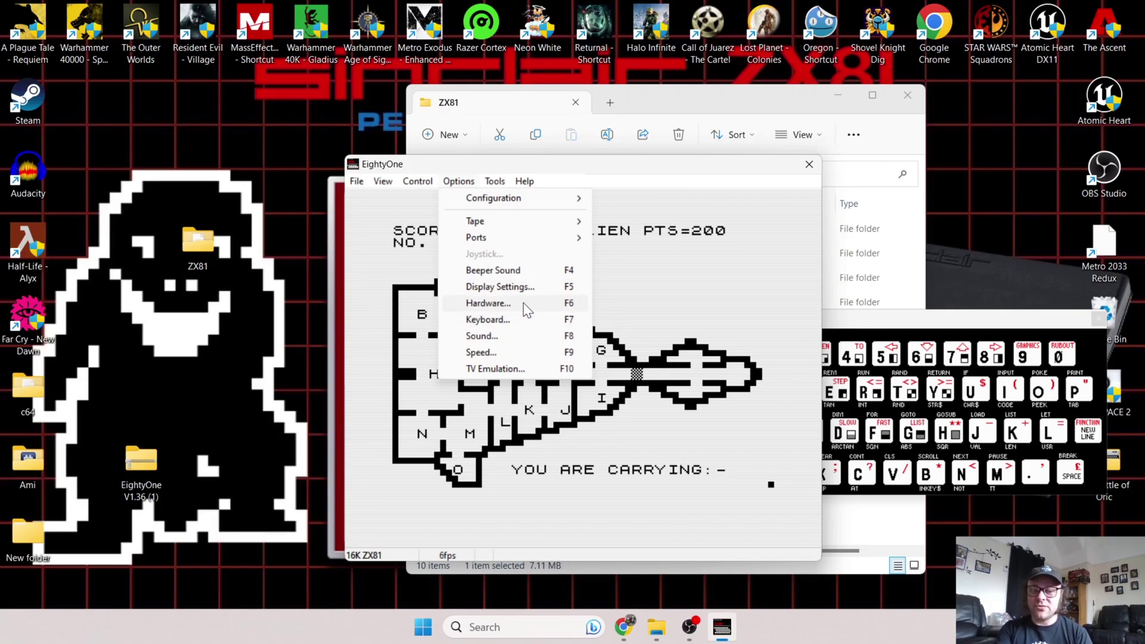
pyautogui.click(516, 369)
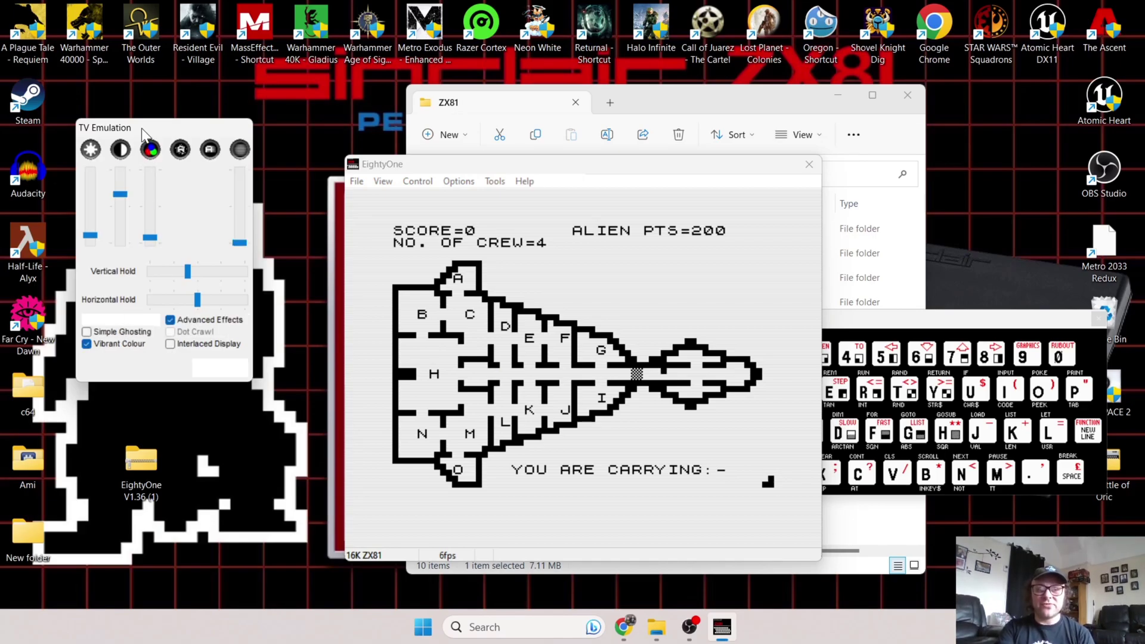
pyautogui.moveTo(143, 132); pyautogui.dragTo(912, 111)
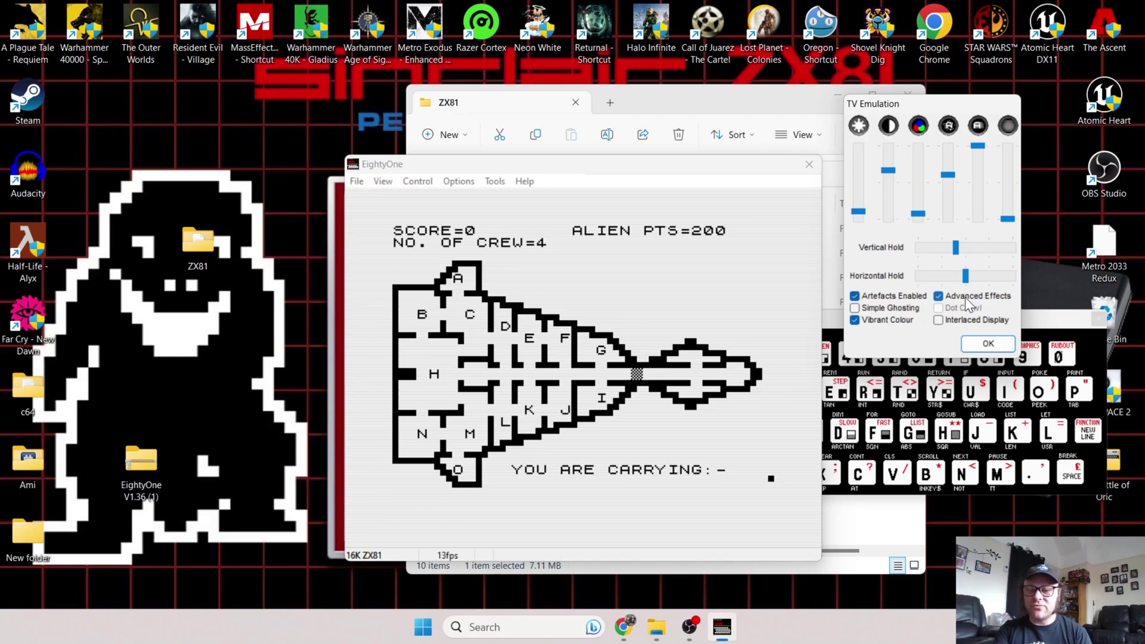
# Step: Toggle Artefacts Enabled off and on several times to compare the emulated picture, leaving it on
pyautogui.click(855, 297)
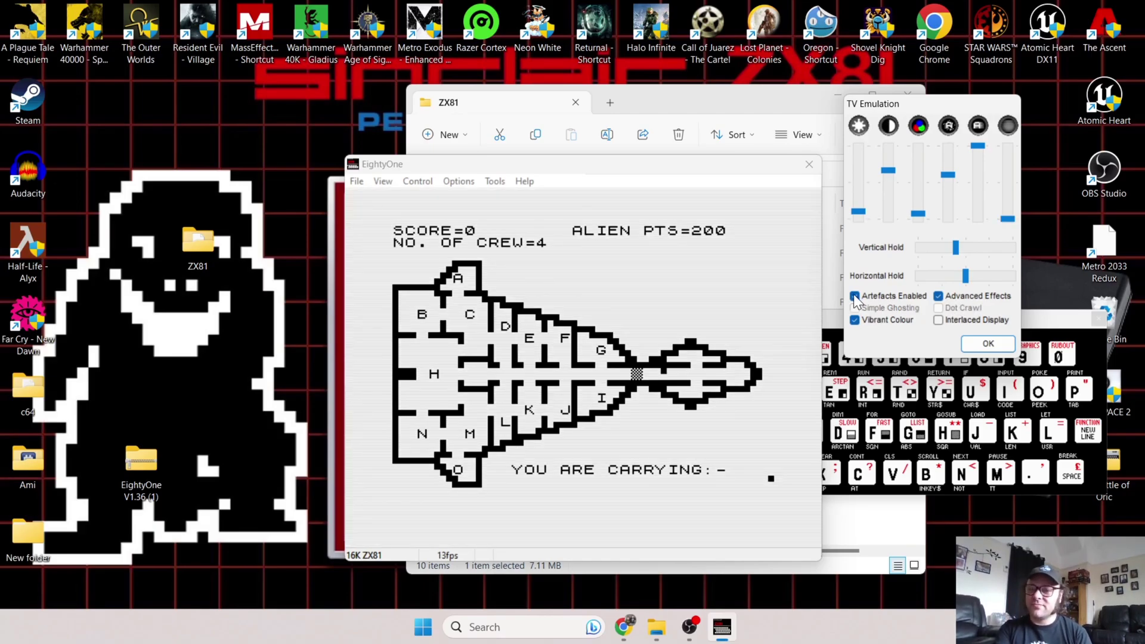
pyautogui.click(856, 297)
pyautogui.click(855, 297)
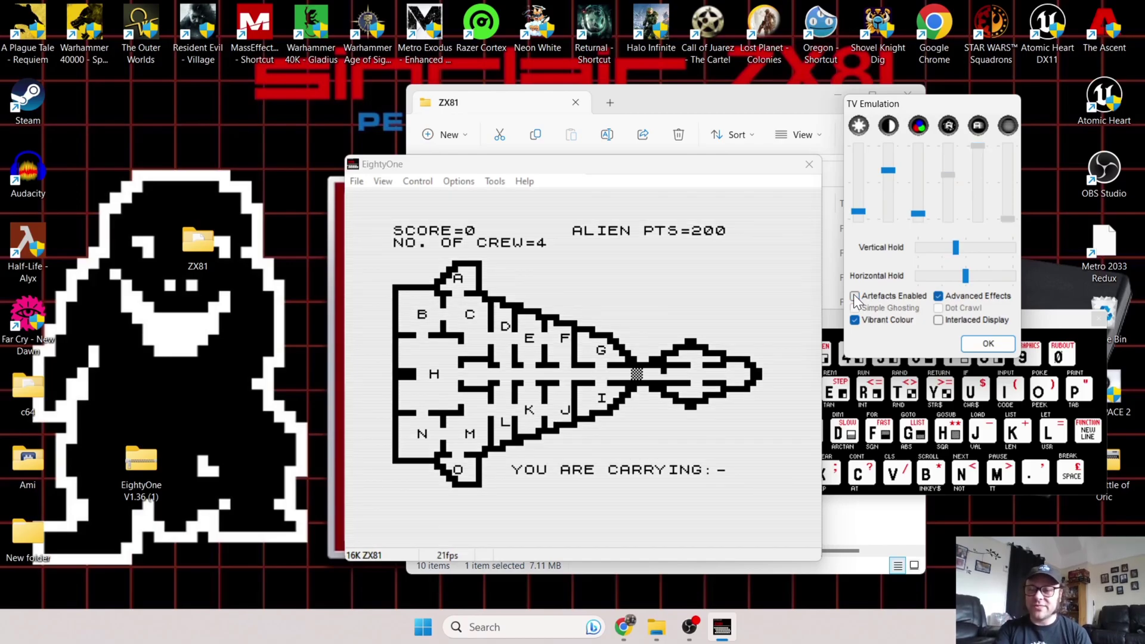
pyautogui.click(855, 297)
pyautogui.click(855, 297)
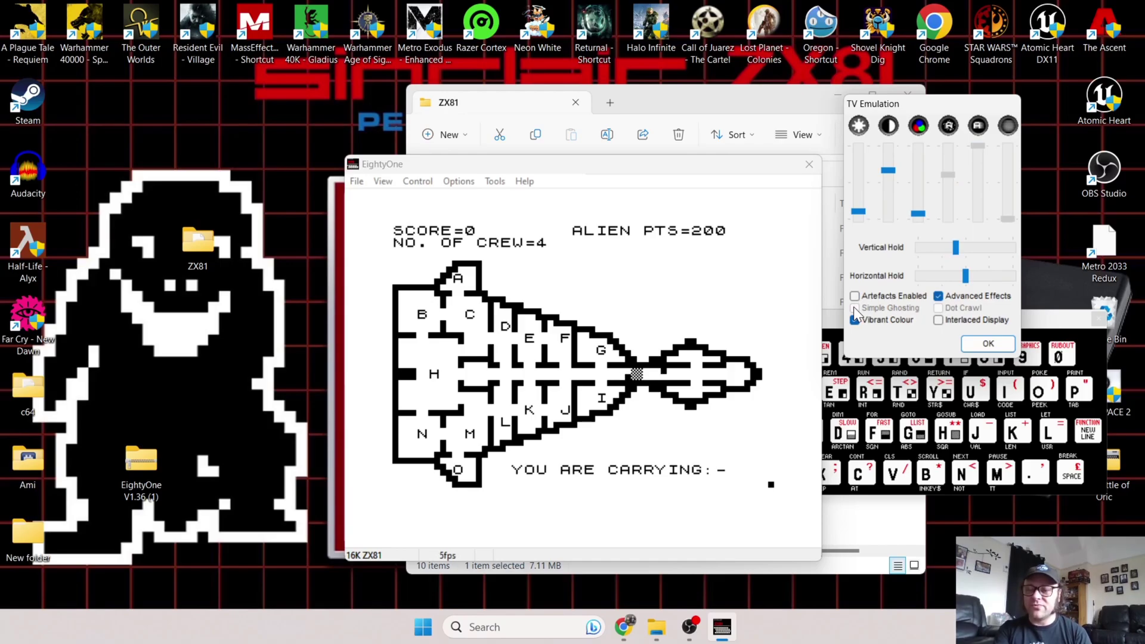
pyautogui.click(855, 298)
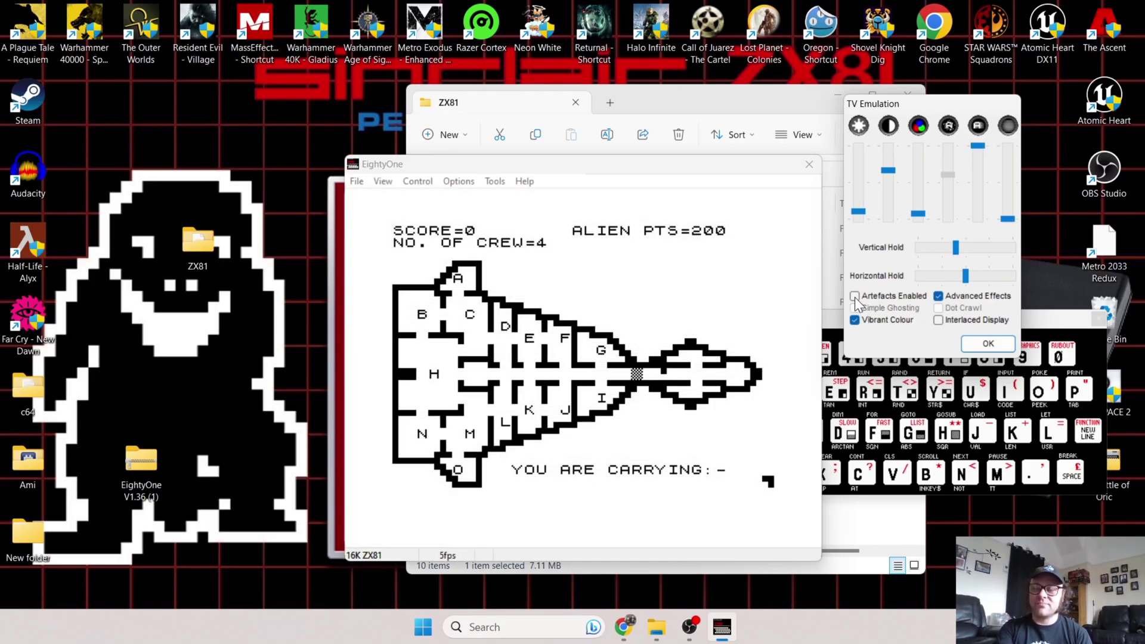
pyautogui.click(855, 298)
pyautogui.click(855, 296)
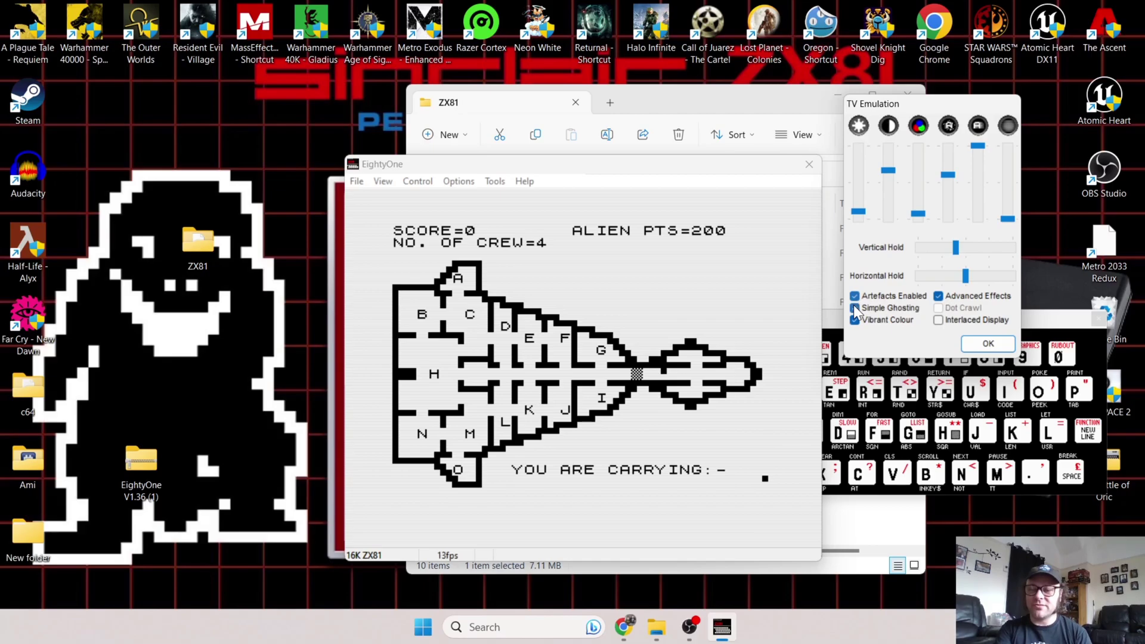
# Step: Enable Simple Ghosting and Interlaced Display, keep Advanced Effects on, and lower the TV brightness to its minimum
pyautogui.click(855, 308)
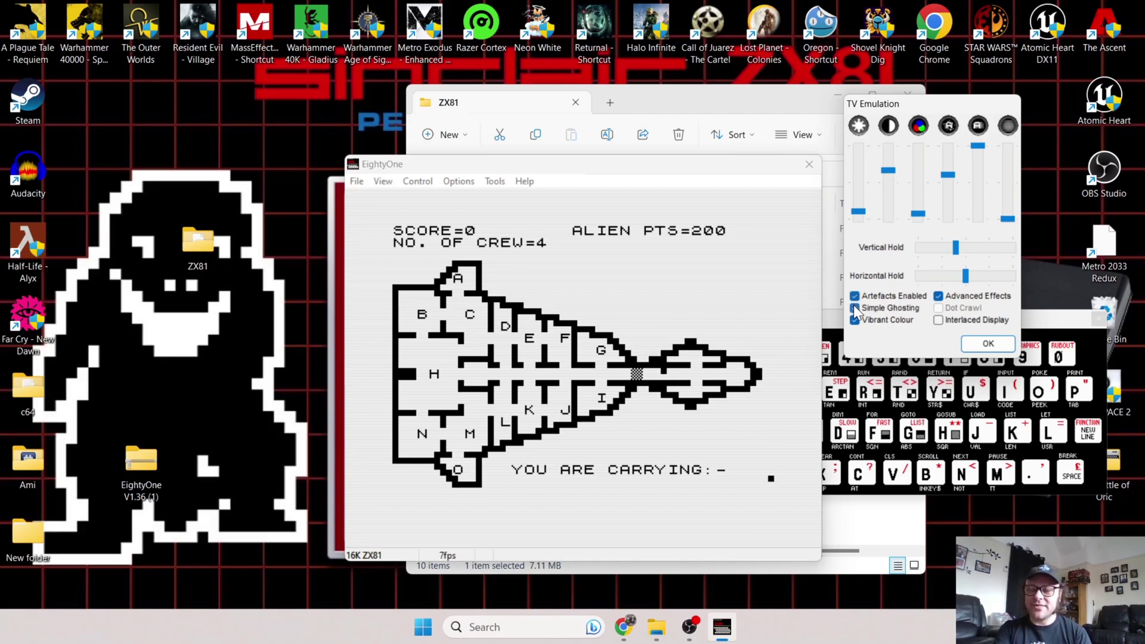
pyautogui.click(938, 320)
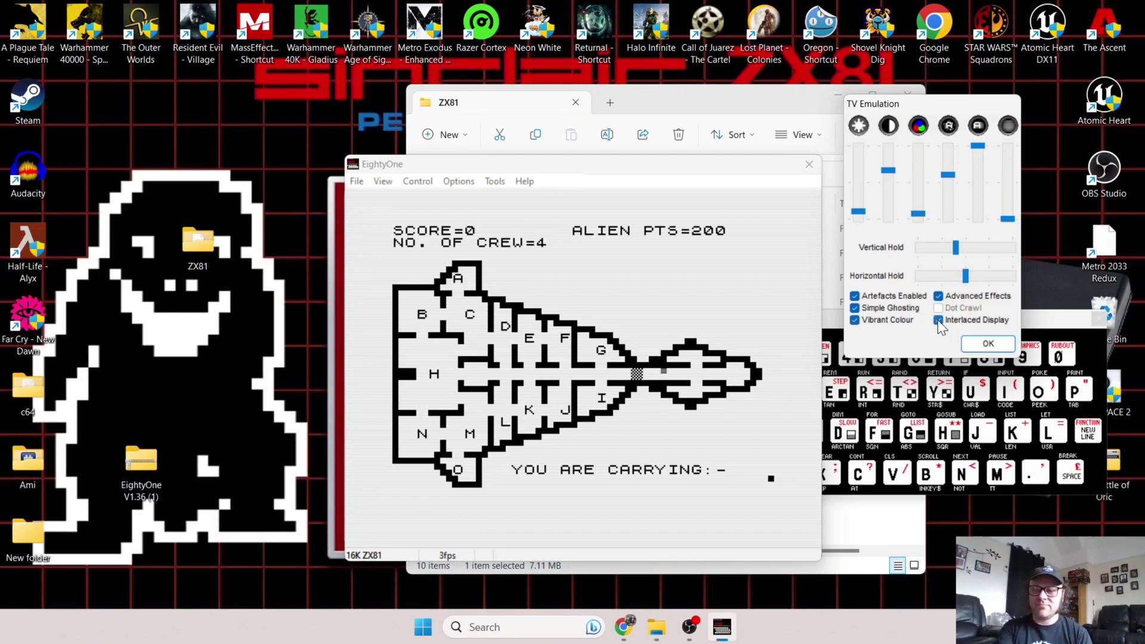
pyautogui.click(939, 296)
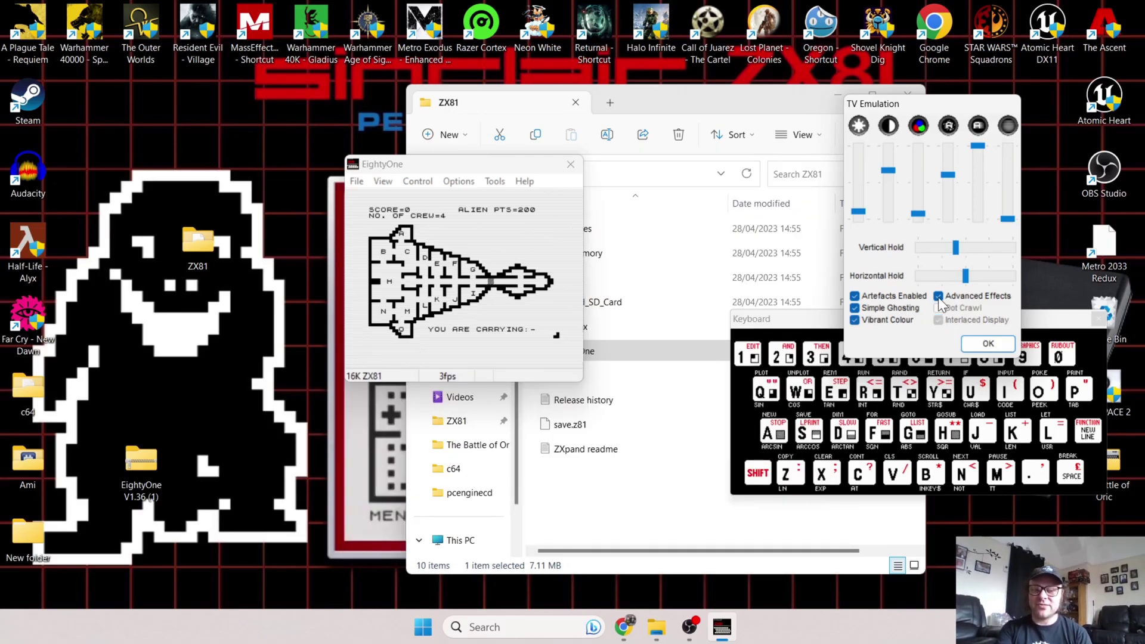
pyautogui.click(939, 297)
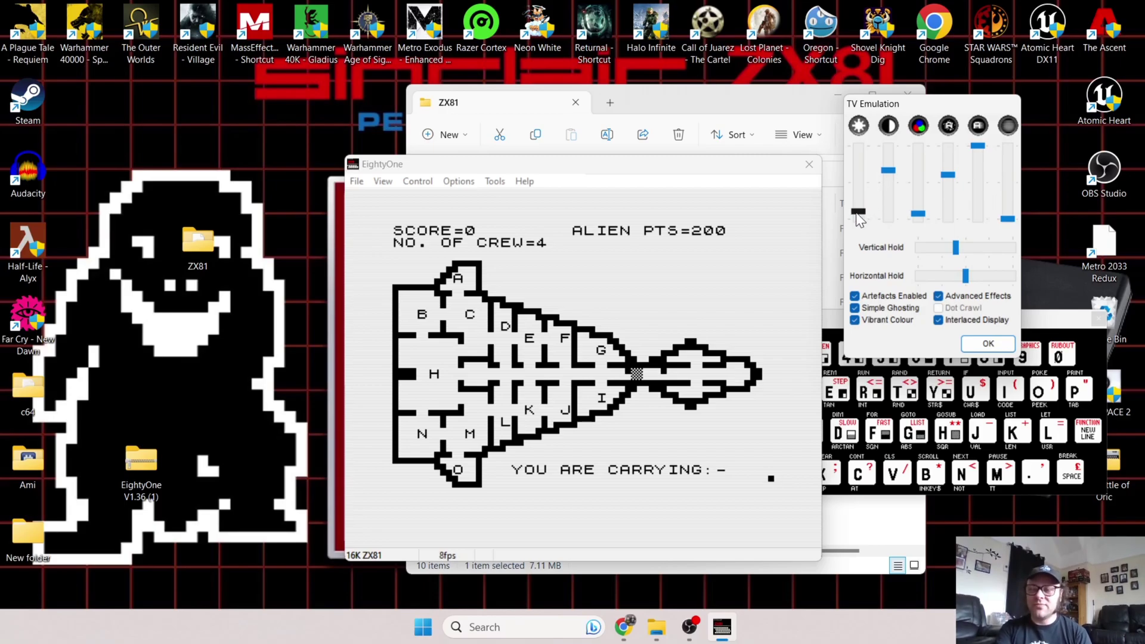
pyautogui.click(861, 173)
pyautogui.moveTo(860, 172); pyautogui.dragTo(840, 207)
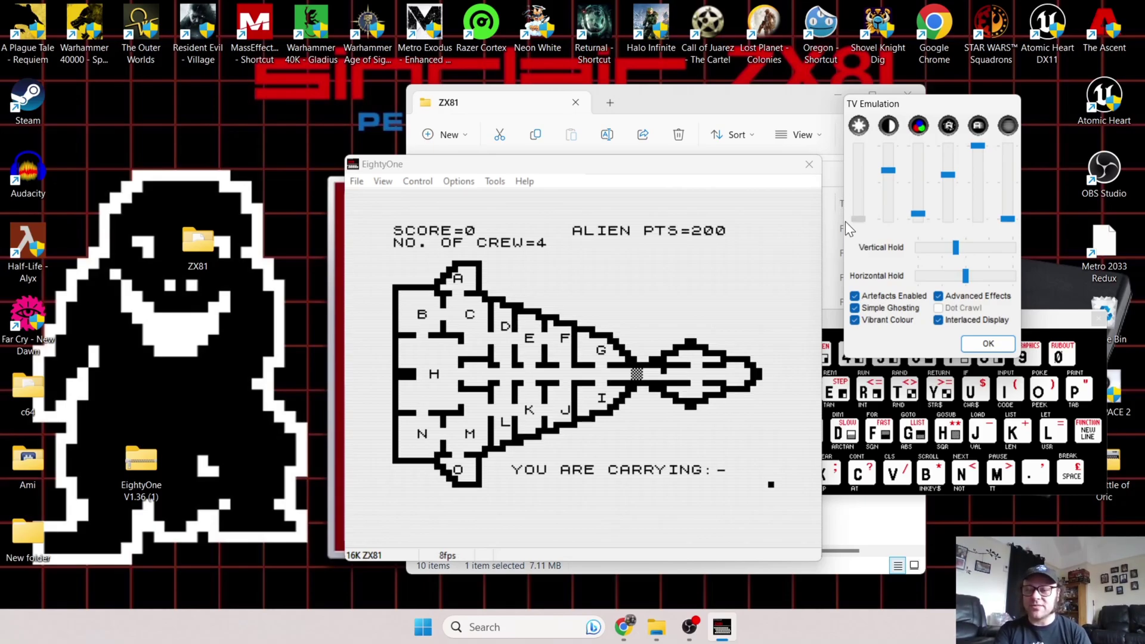
# Step: Arrange the emulator window and the on-screen ZX81 keyboard so the keyboard sits just below the game picture
pyautogui.click(458, 181)
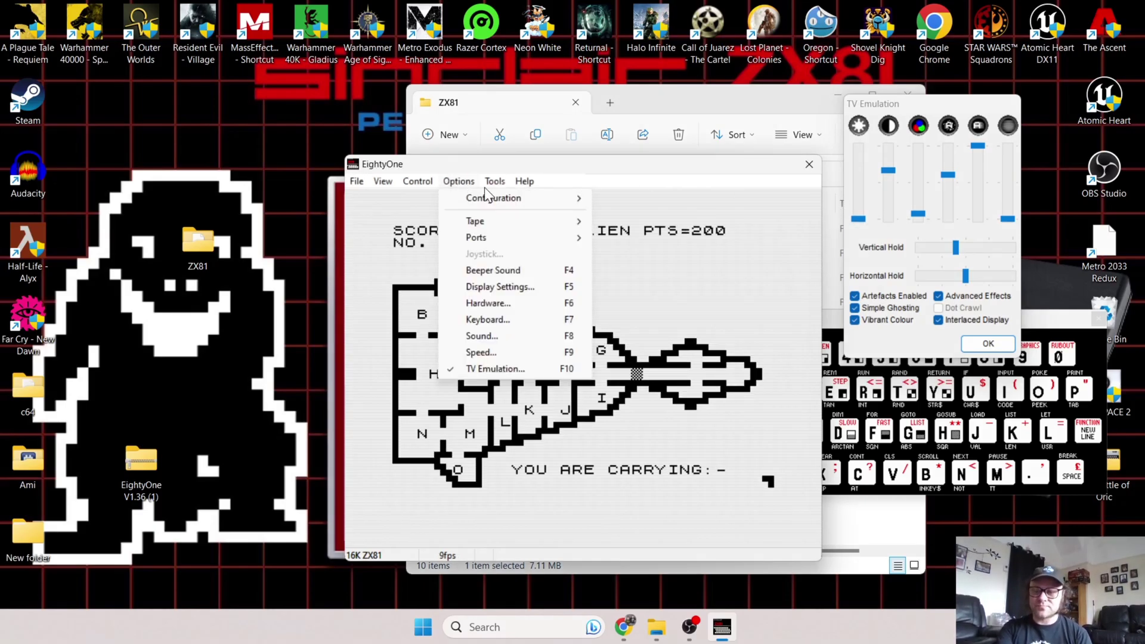
pyautogui.click(1025, 337)
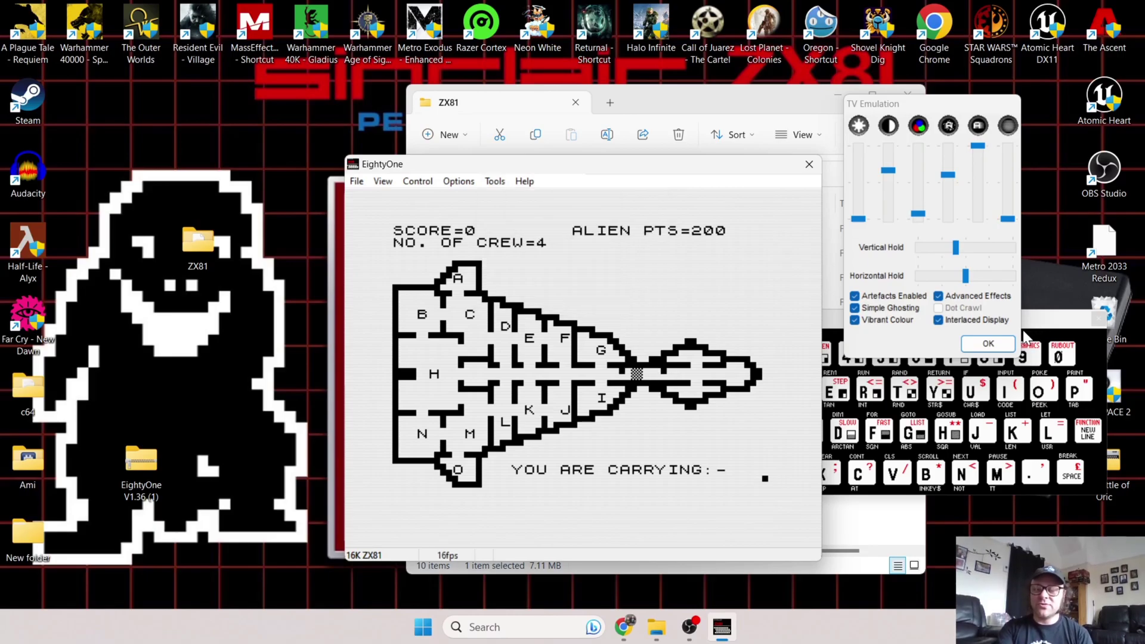
pyautogui.click(1025, 332)
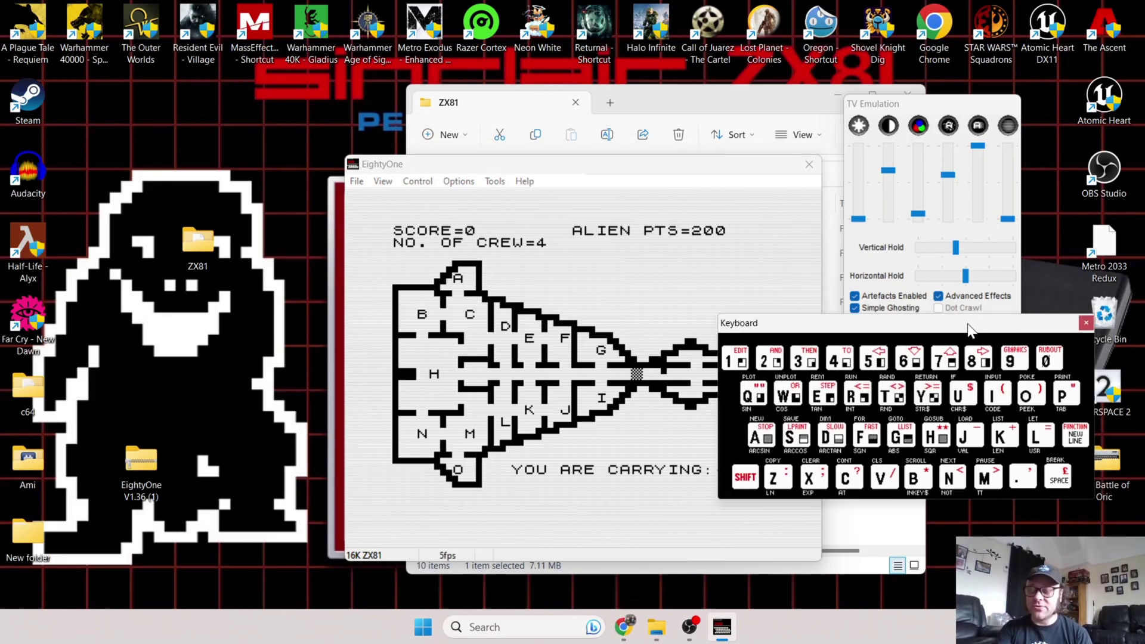
pyautogui.moveTo(970, 330); pyautogui.dragTo(622, 432)
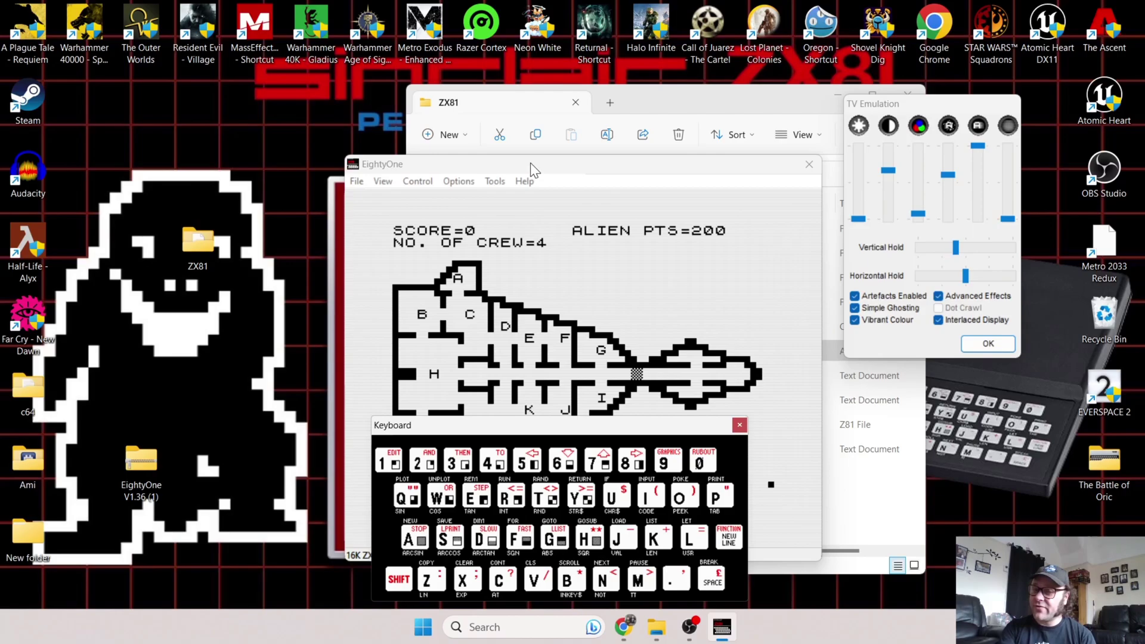
pyautogui.moveTo(531, 162); pyautogui.dragTo(476, 48)
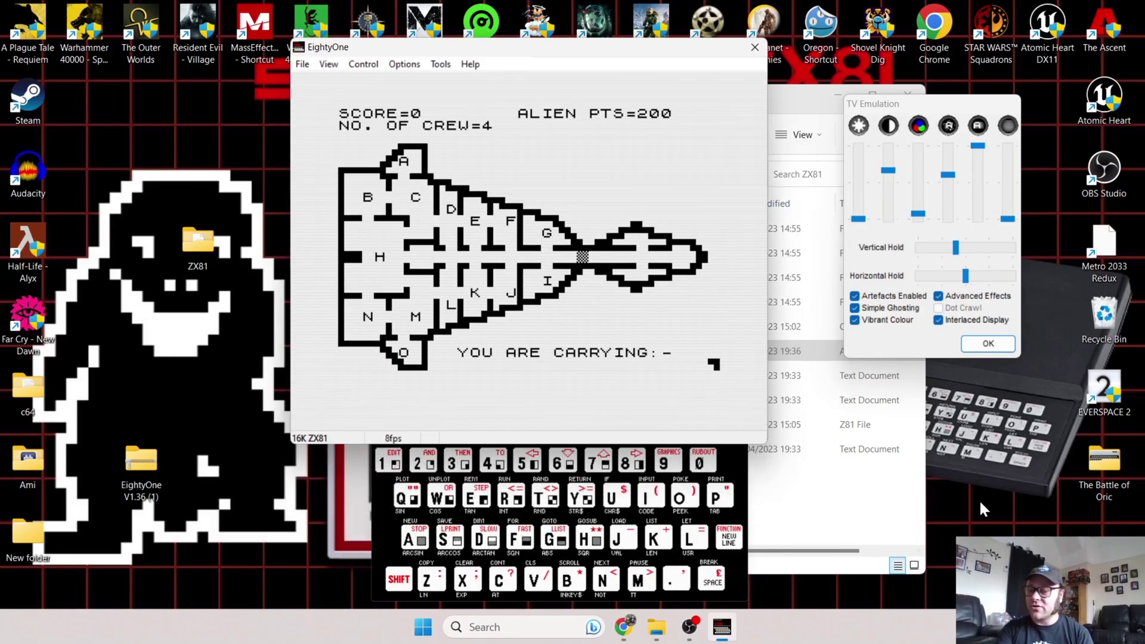
pyautogui.click(737, 469)
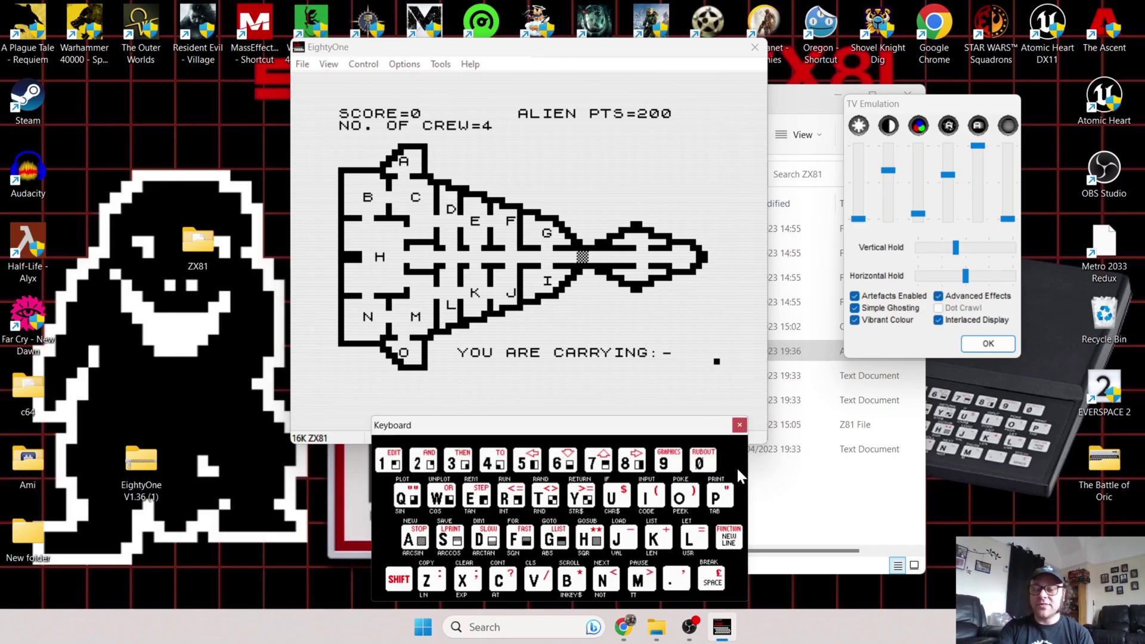
pyautogui.moveTo(652, 429); pyautogui.dragTo(638, 407)
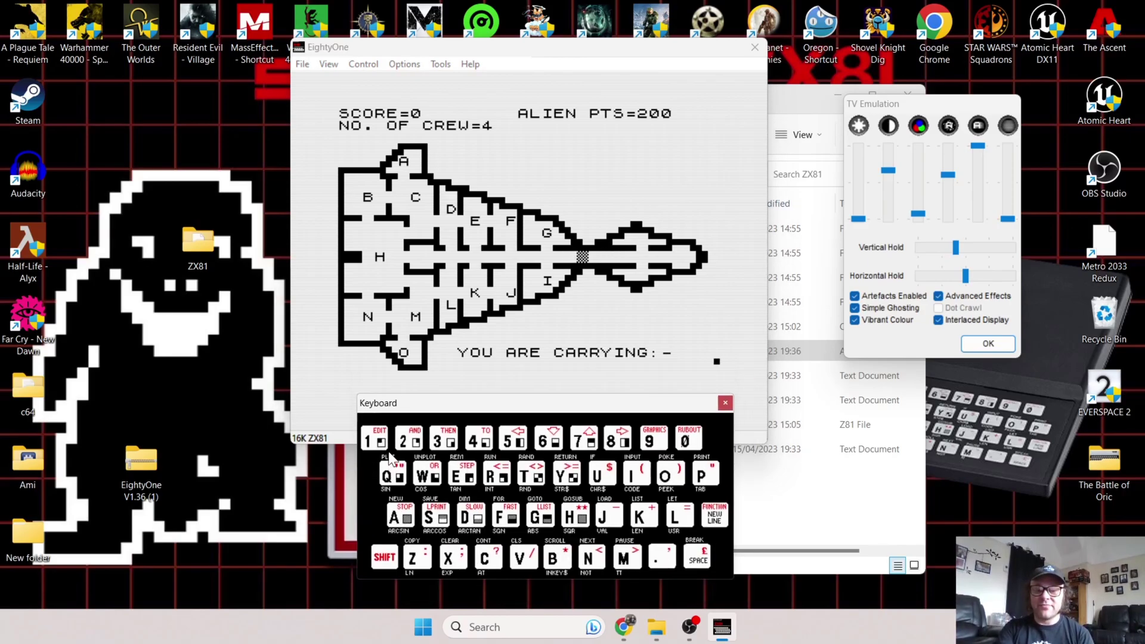
# Step: Try to turn on the emulator's Beeper Sound option
pyautogui.click(404, 64)
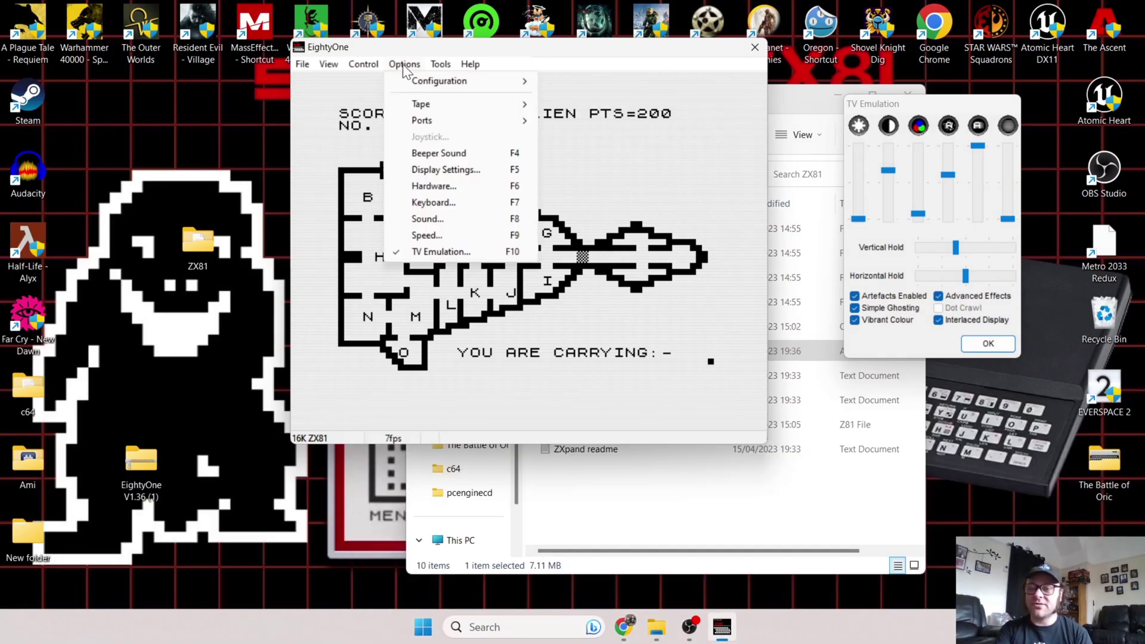
pyautogui.click(431, 150)
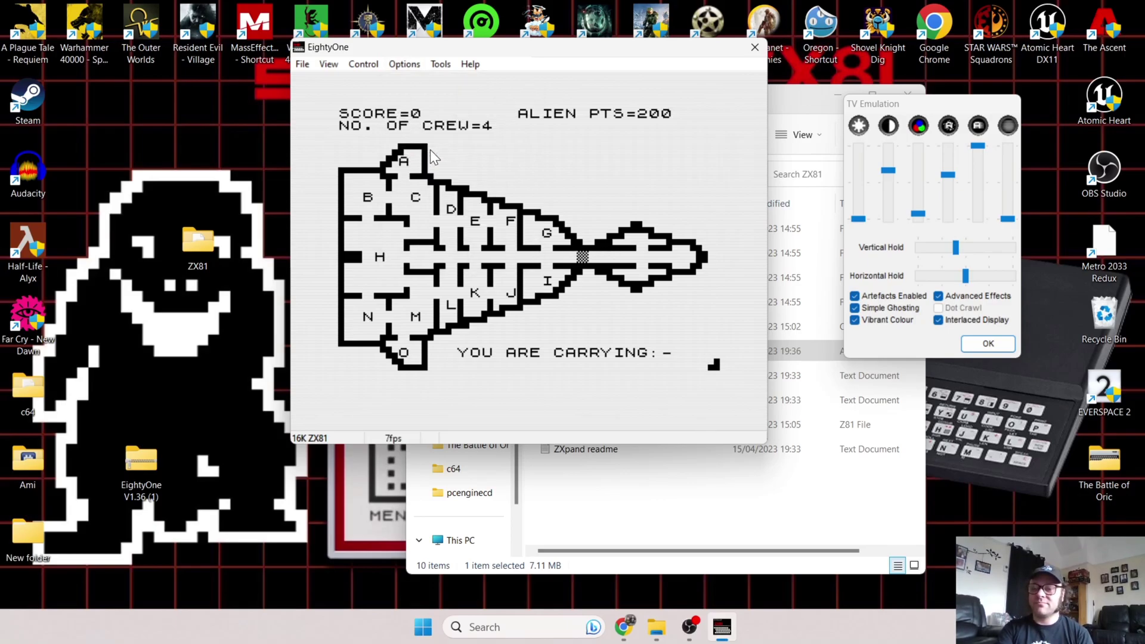
# Step: Set the full-screen resolution in the Display Settings to 1920 x 1080 (32 bit)
pyautogui.click(402, 66)
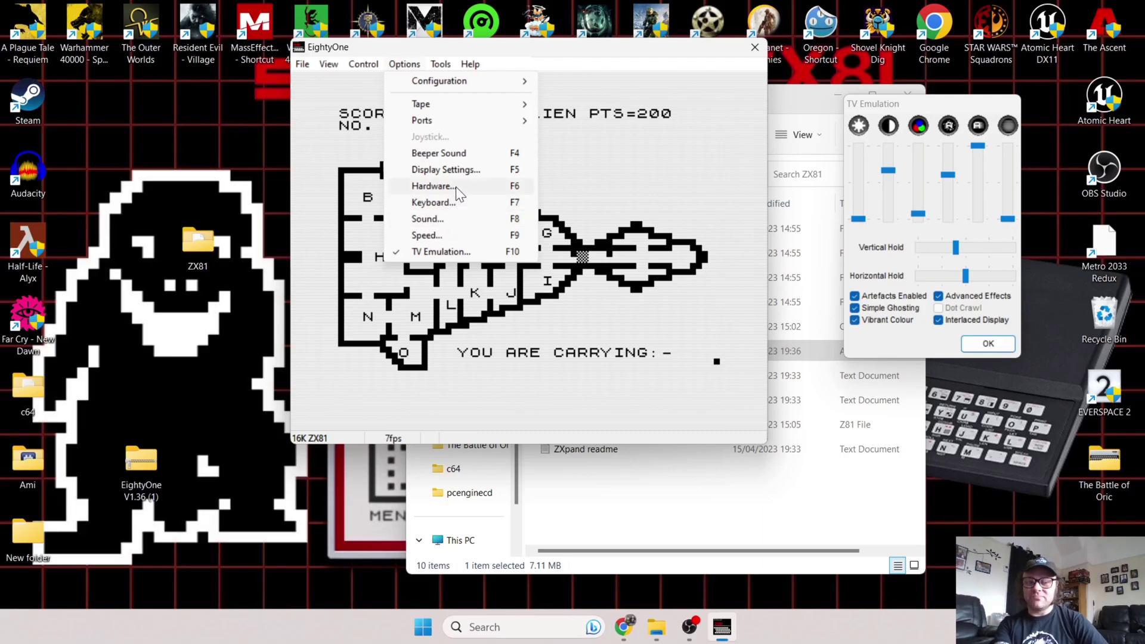
pyautogui.click(467, 168)
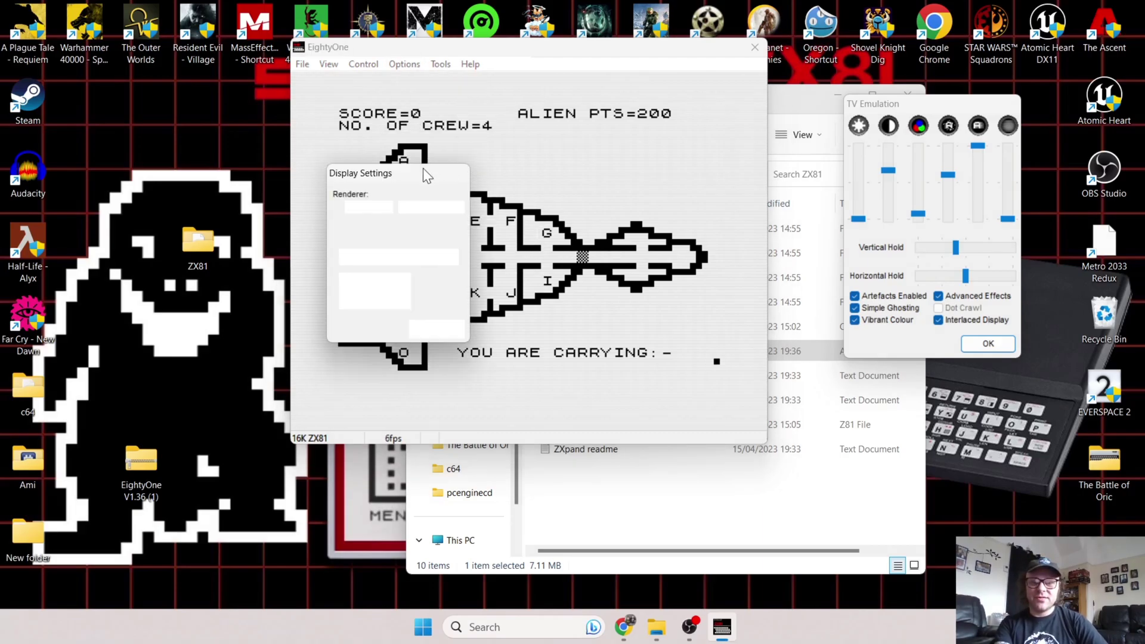
pyautogui.moveTo(386, 175); pyautogui.dragTo(286, 118)
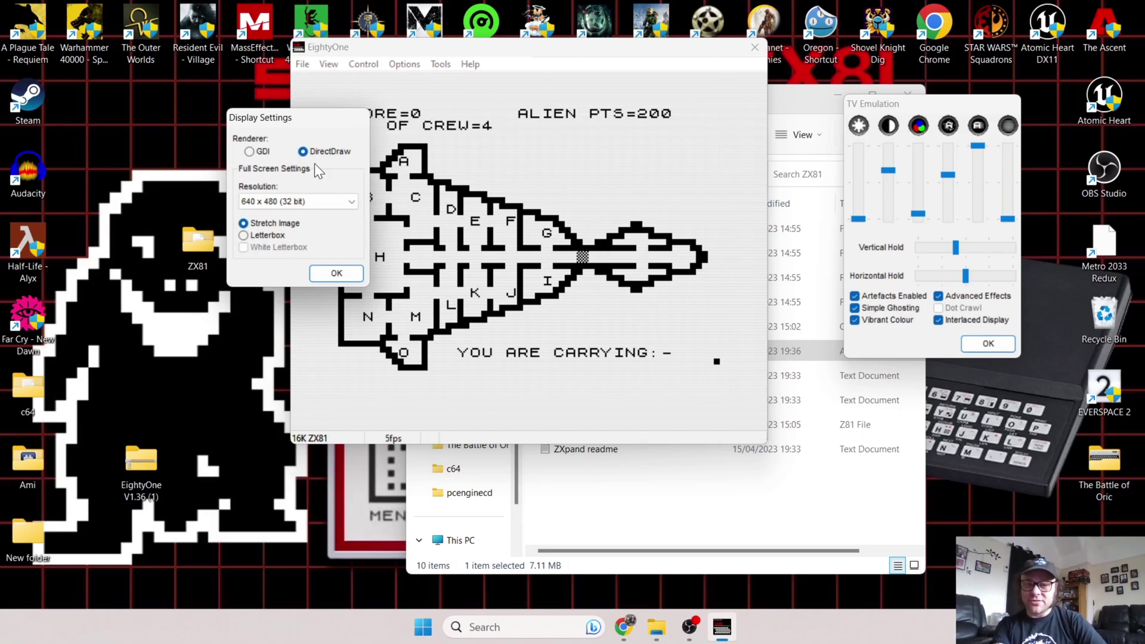
pyautogui.click(336, 199)
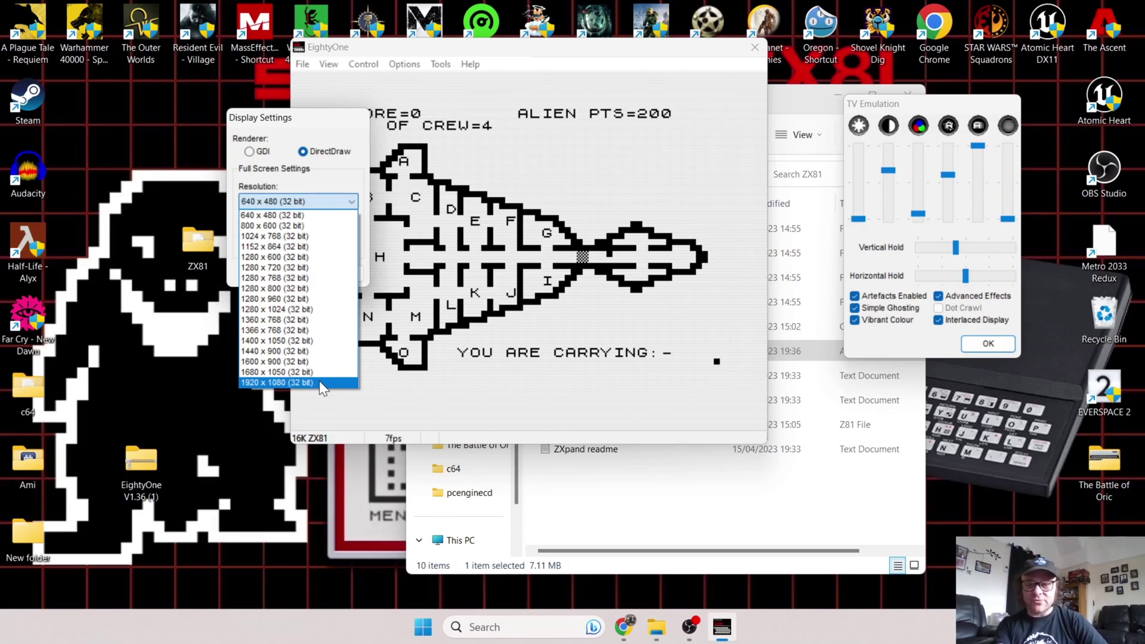
pyautogui.click(319, 382)
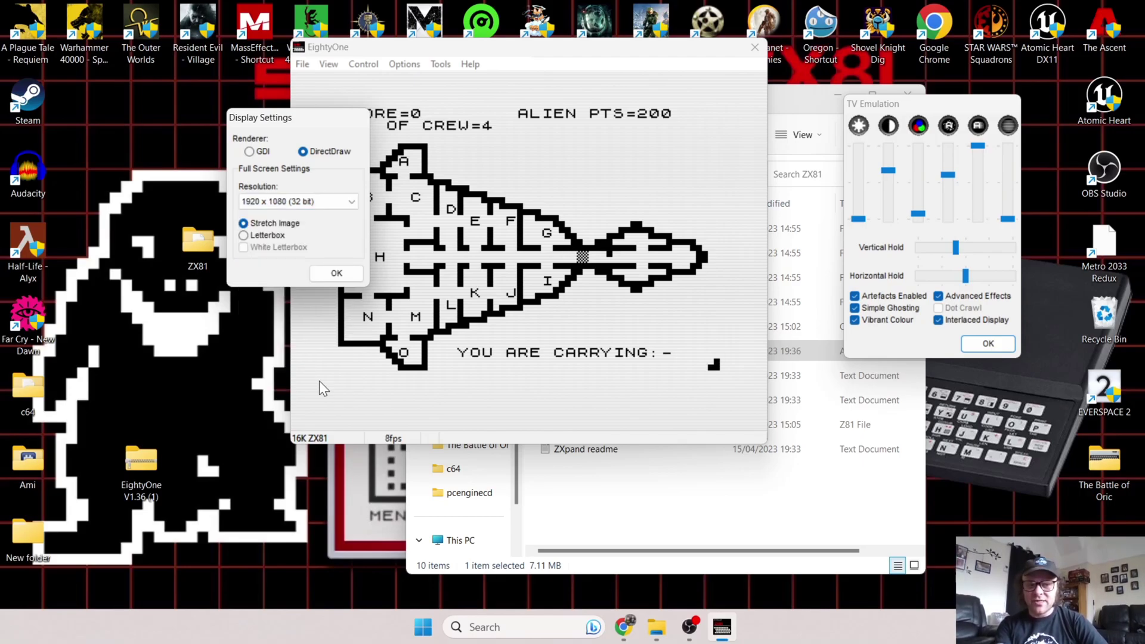
# Step: Set the full-screen image to Letterbox instead of Stretch Image and accept the display settings
pyautogui.click(244, 235)
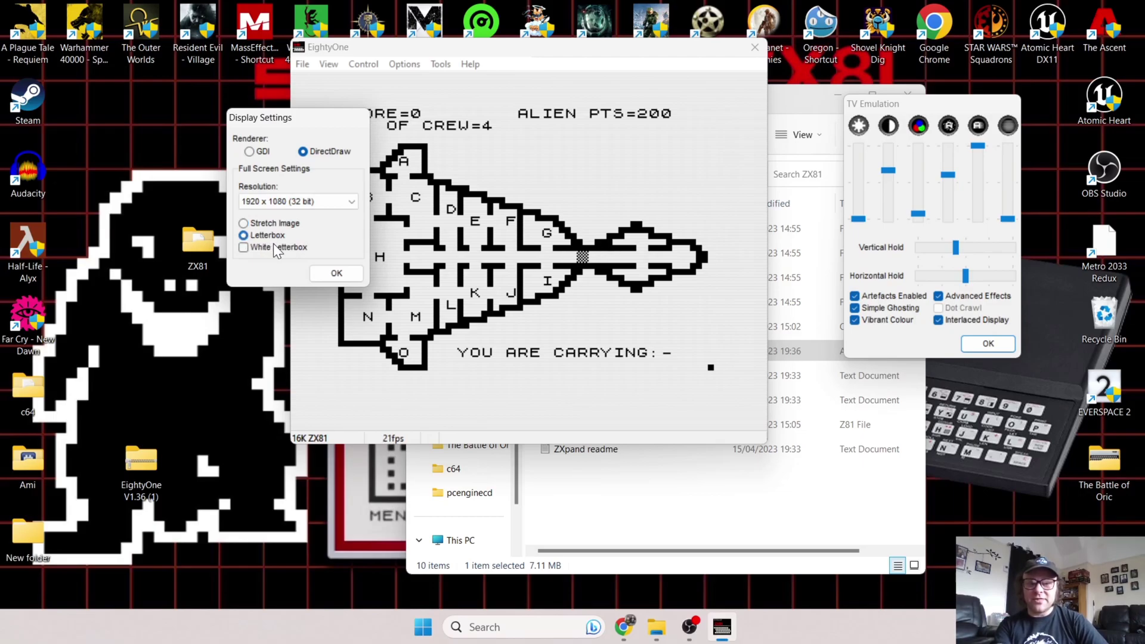
pyautogui.click(324, 273)
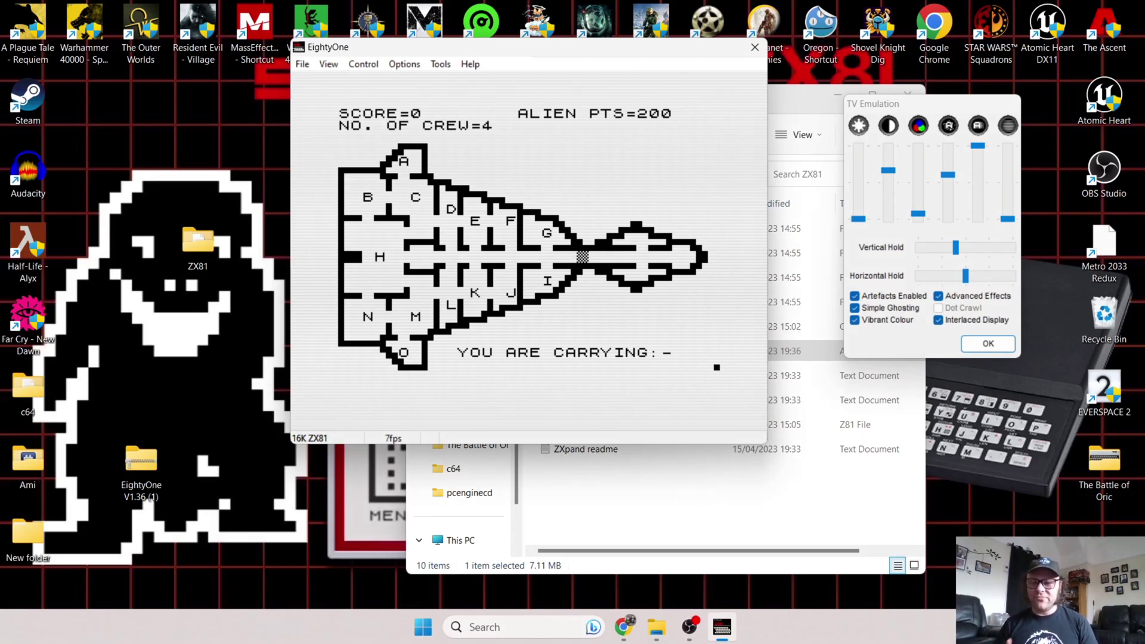
# Step: Set the emulator's border size to Large (400x300) and move its window clear of the TV Emulation settings
pyautogui.click(325, 65)
pyautogui.moveTo(368, 99)
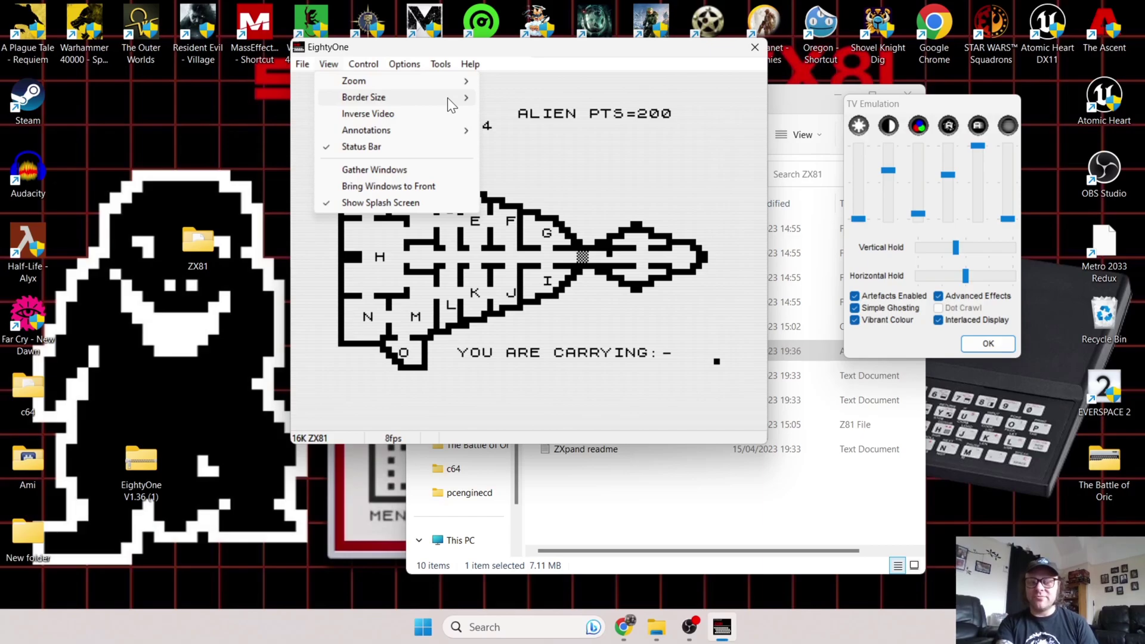
pyautogui.click(542, 146)
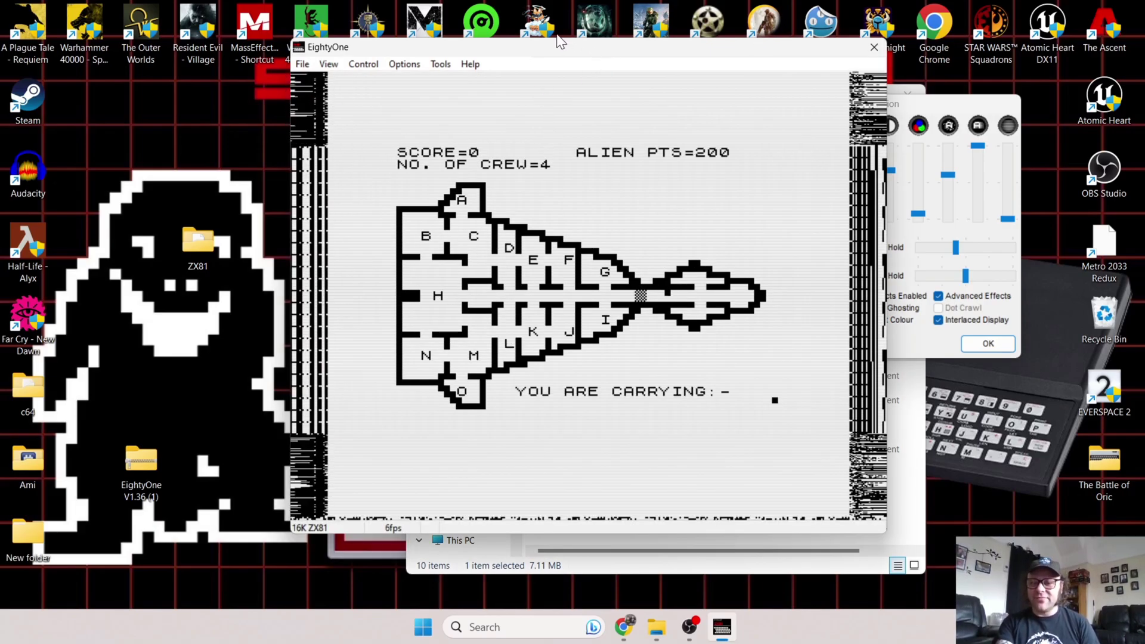
pyautogui.moveTo(605, 52); pyautogui.dragTo(560, 37)
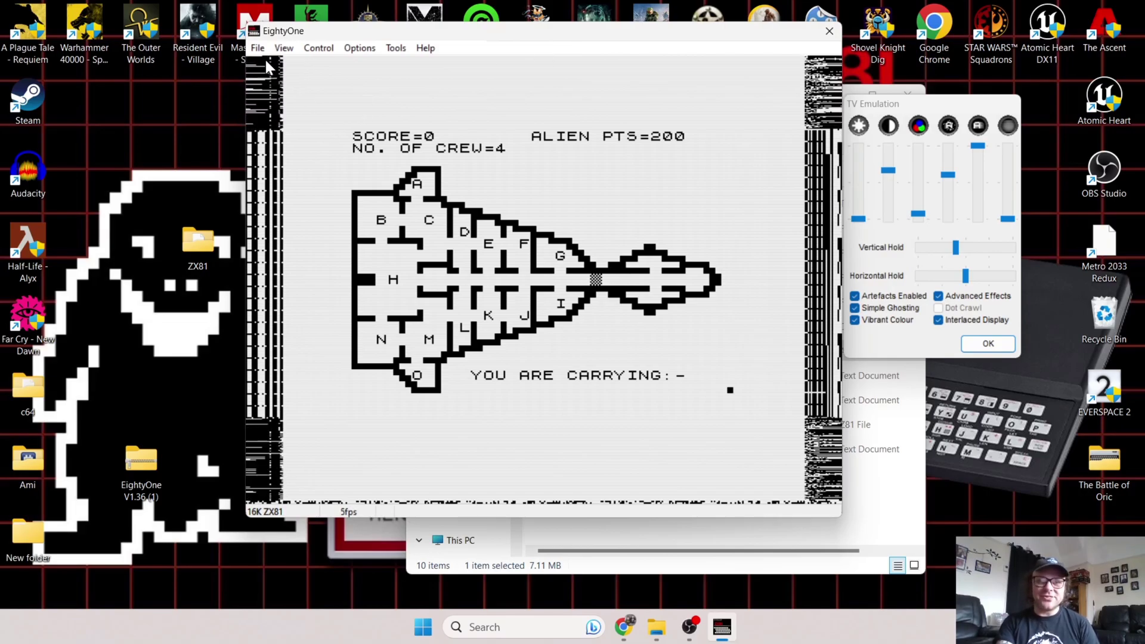
# Step: Set the emulator's border size to Full Frame (414x313)
pyautogui.click(282, 49)
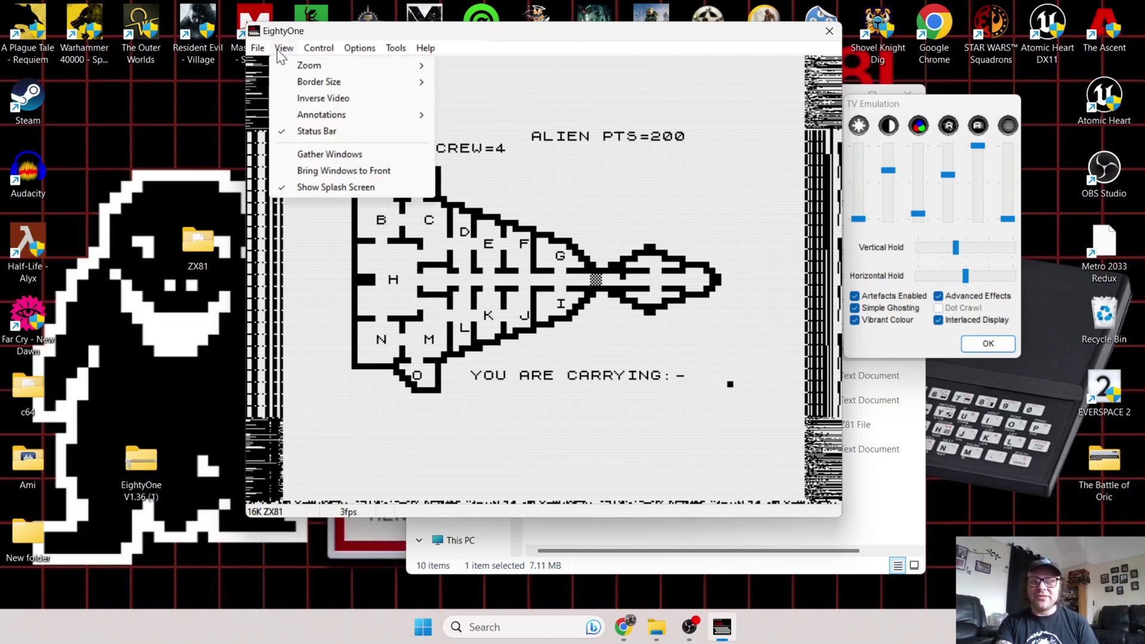
pyautogui.moveTo(343, 81)
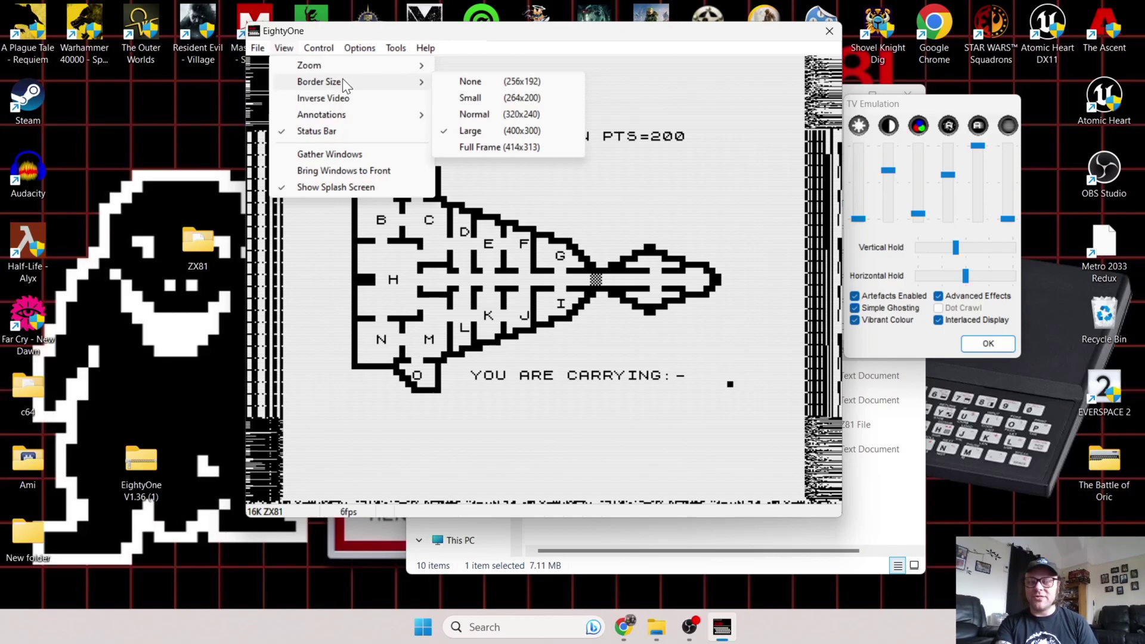
pyautogui.click(494, 146)
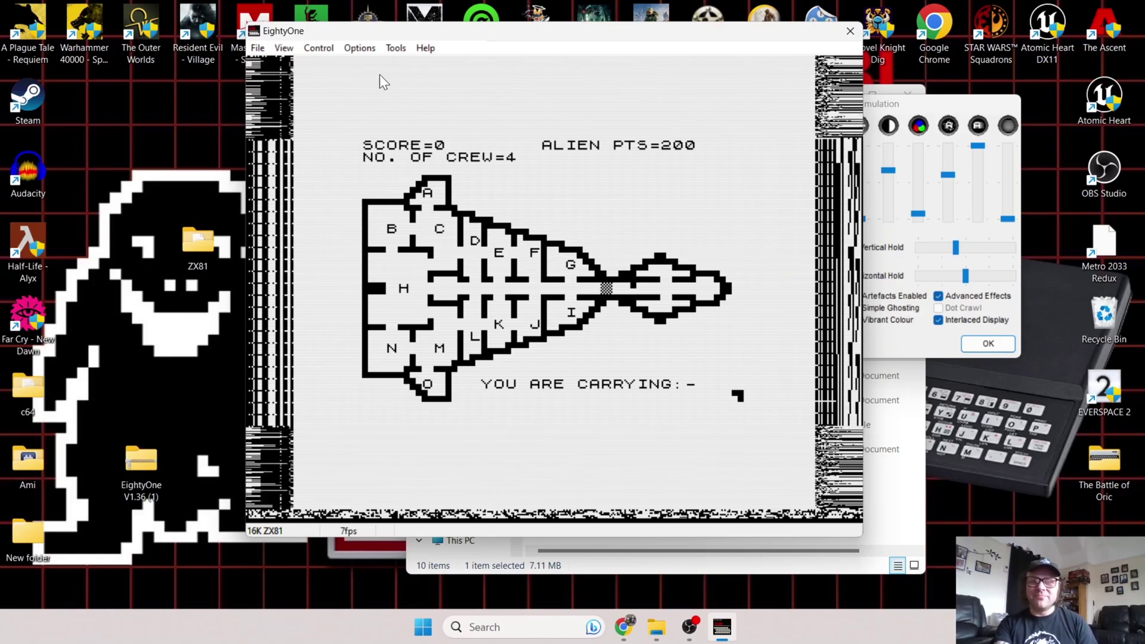
# Step: Turn on the emulator's Beeper Sound option
pyautogui.click(366, 48)
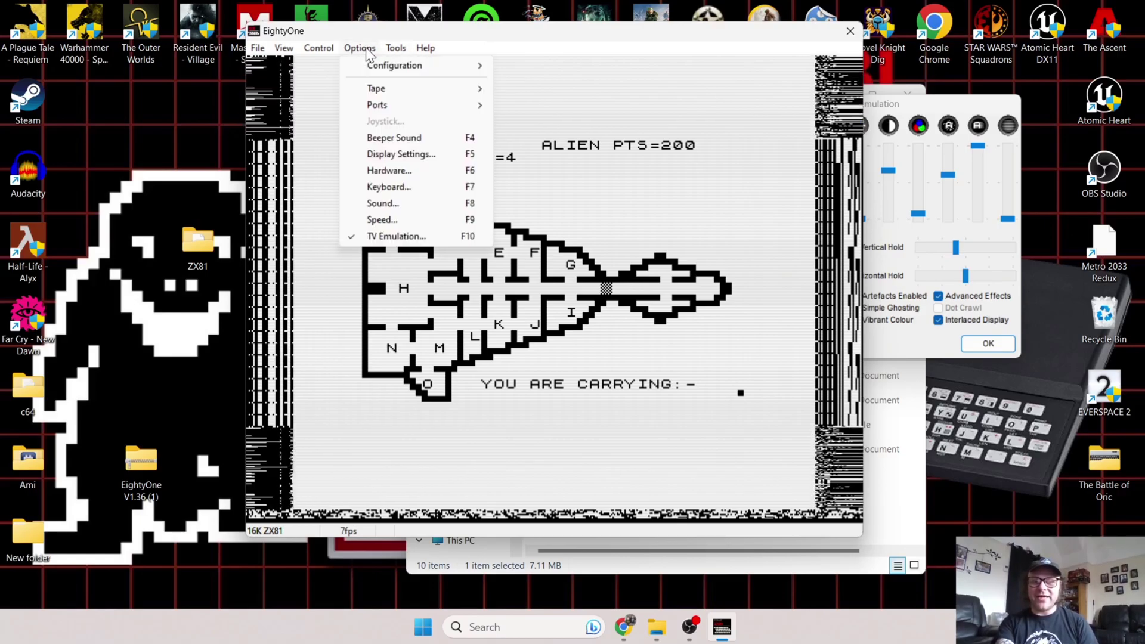
pyautogui.click(389, 143)
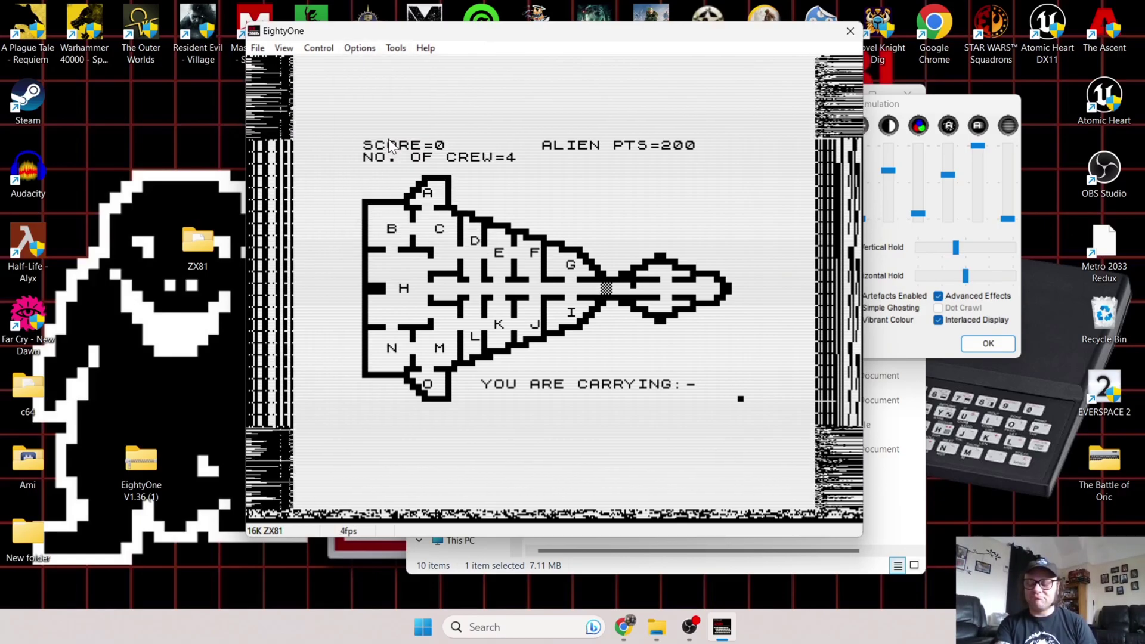